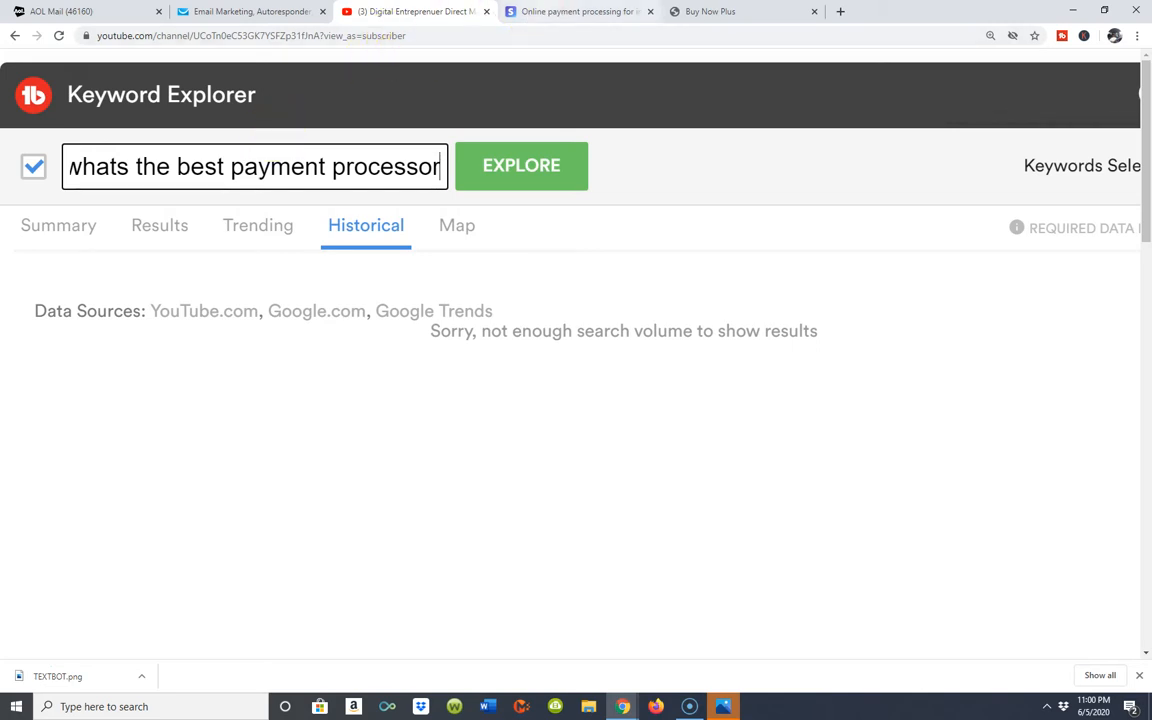
Step: Open the Stripe website's account registration form and look over the fields it requires
{"action": "left_click", "coordinate": [548, 18]}
{"action": "mouse_move", "coordinate": [553, 123]}
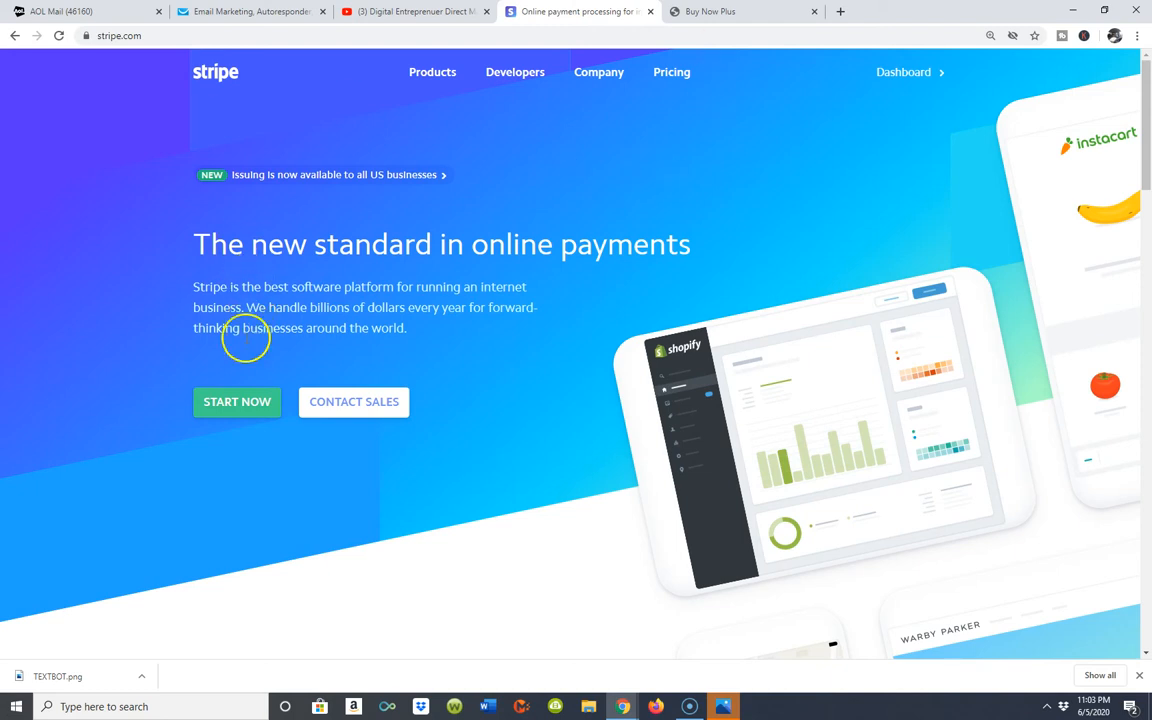
{"action": "left_click", "coordinate": [245, 406]}
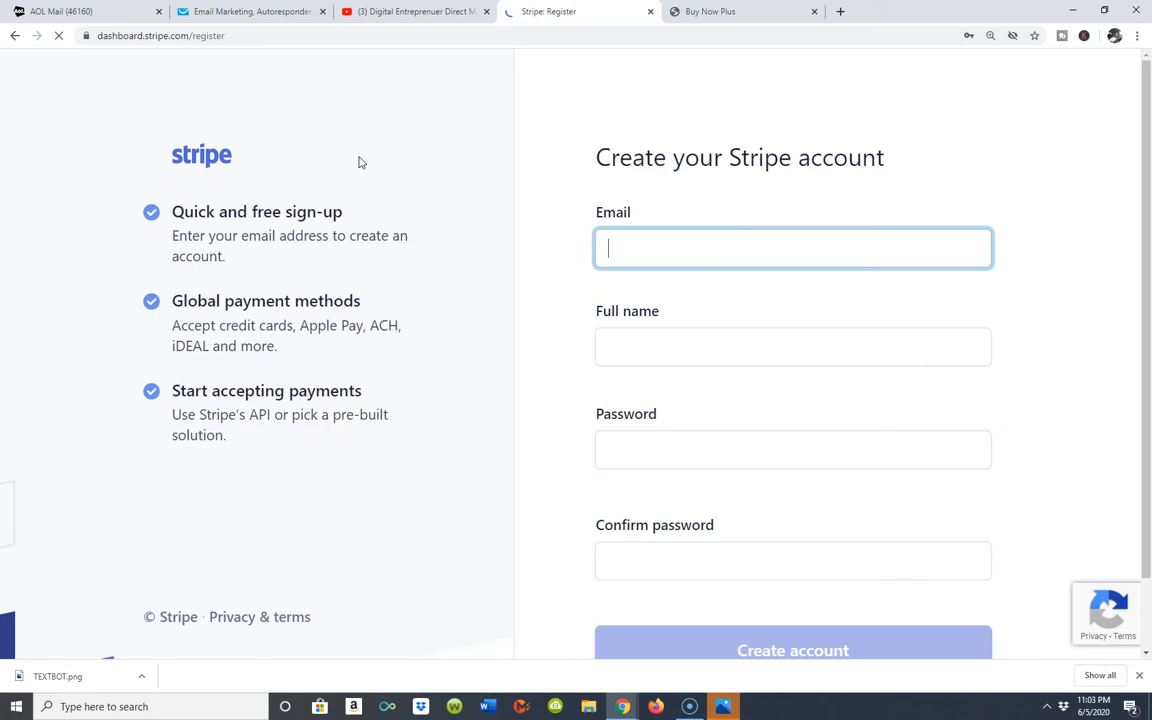
{"action": "scroll", "coordinate": [659, 352], "scroll_direction": "down", "scroll_amount": 1}
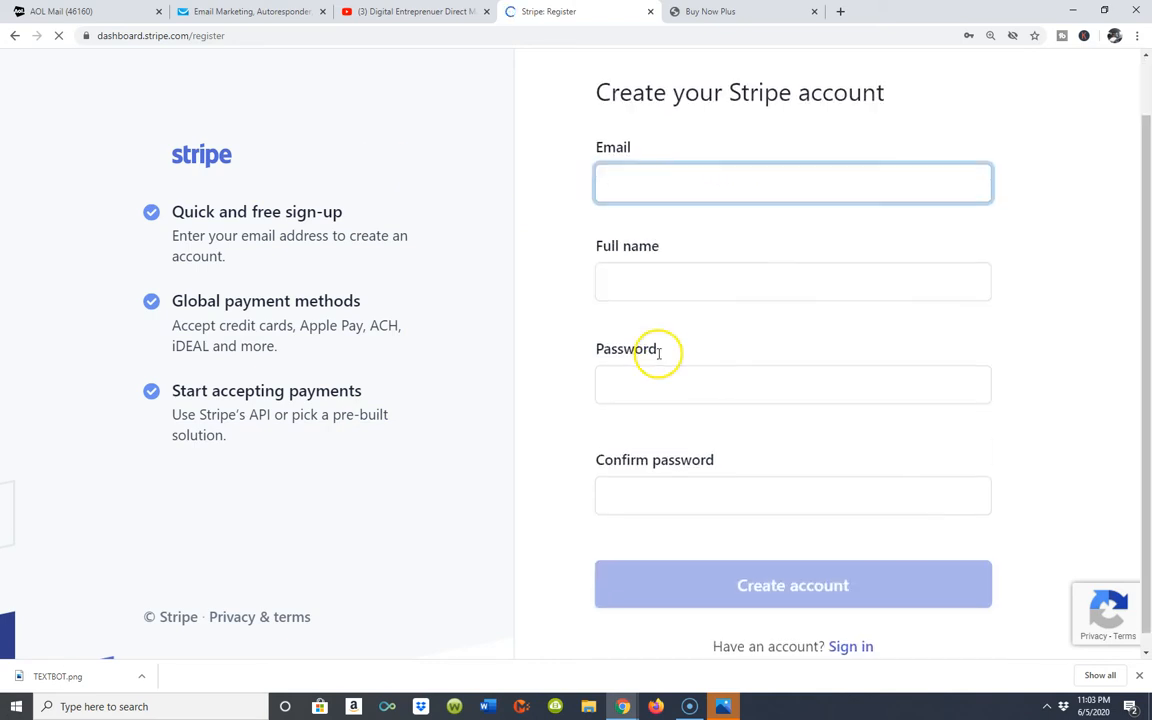
{"action": "scroll", "coordinate": [657, 367], "scroll_direction": "down", "scroll_amount": 1}
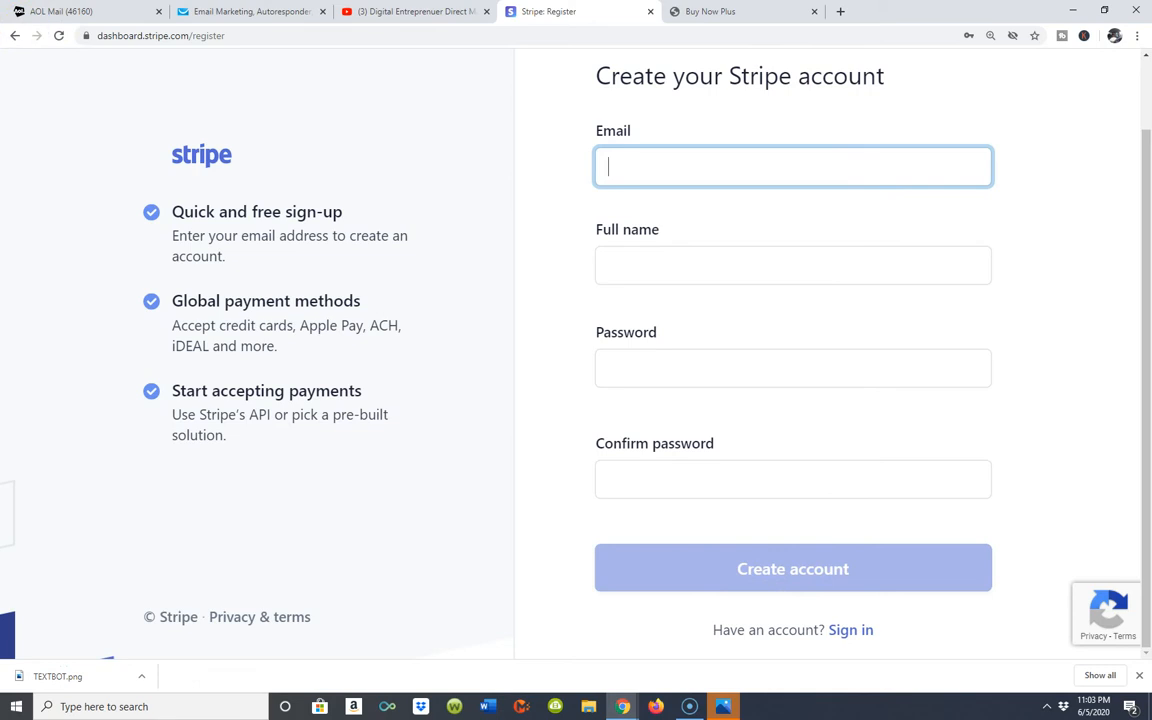
{"action": "left_click", "coordinate": [411, 19]}
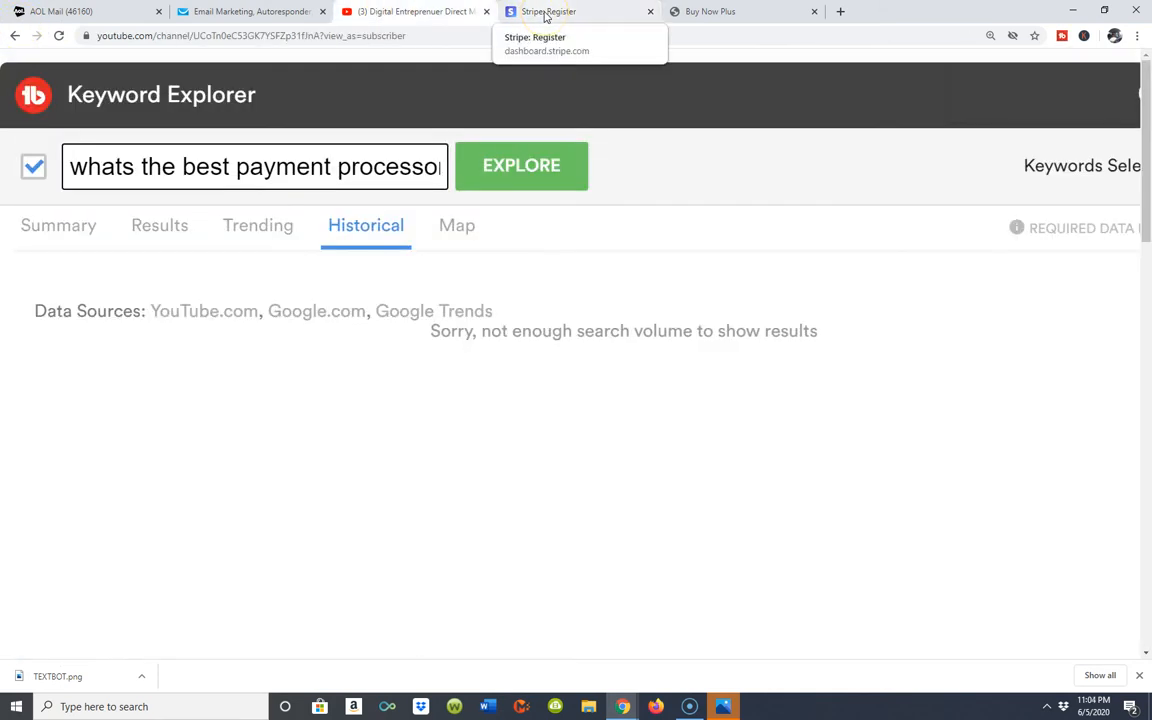
{"action": "left_click", "coordinate": [546, 15]}
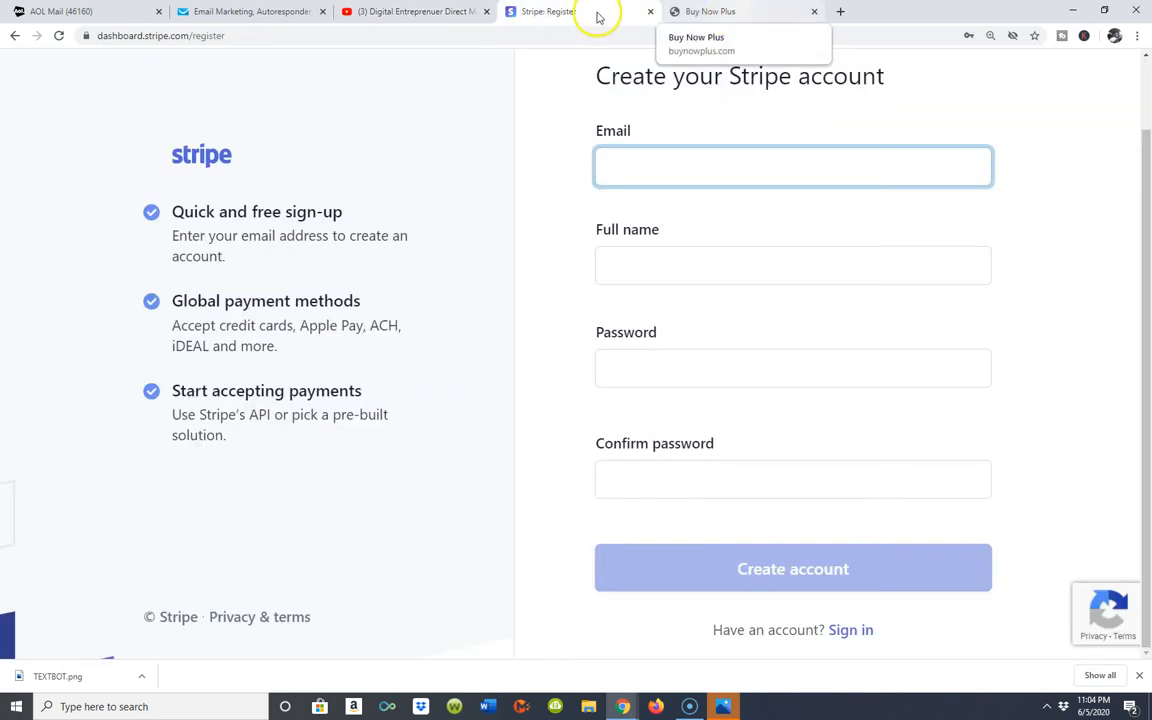
{"action": "left_click", "coordinate": [450, 12]}
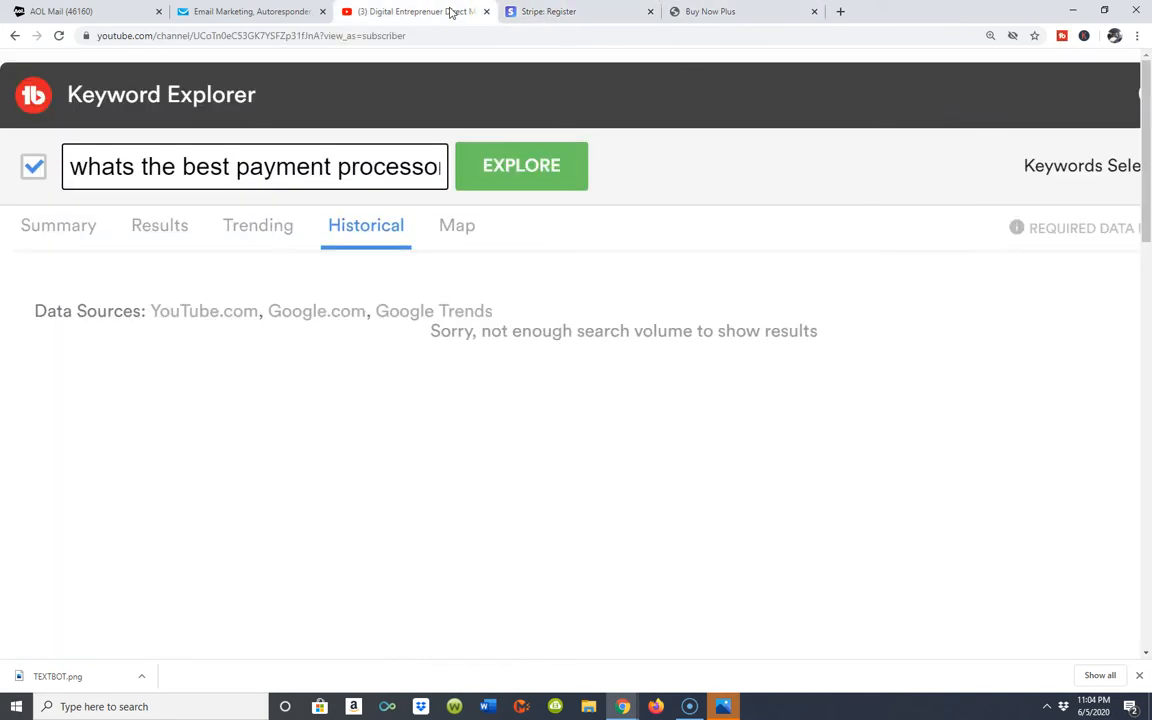
{"action": "left_click", "coordinate": [553, 13]}
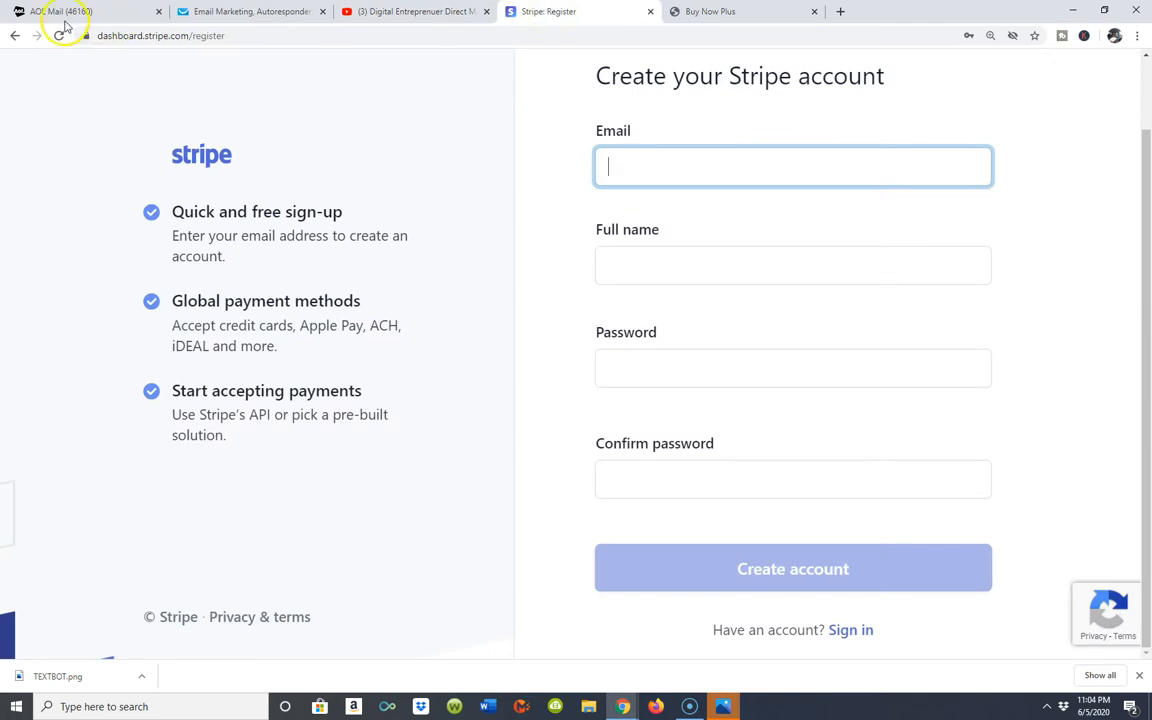
Step: Return to the Stripe homepage and open the account dashboard to view its payments
{"action": "left_click", "coordinate": [12, 36]}
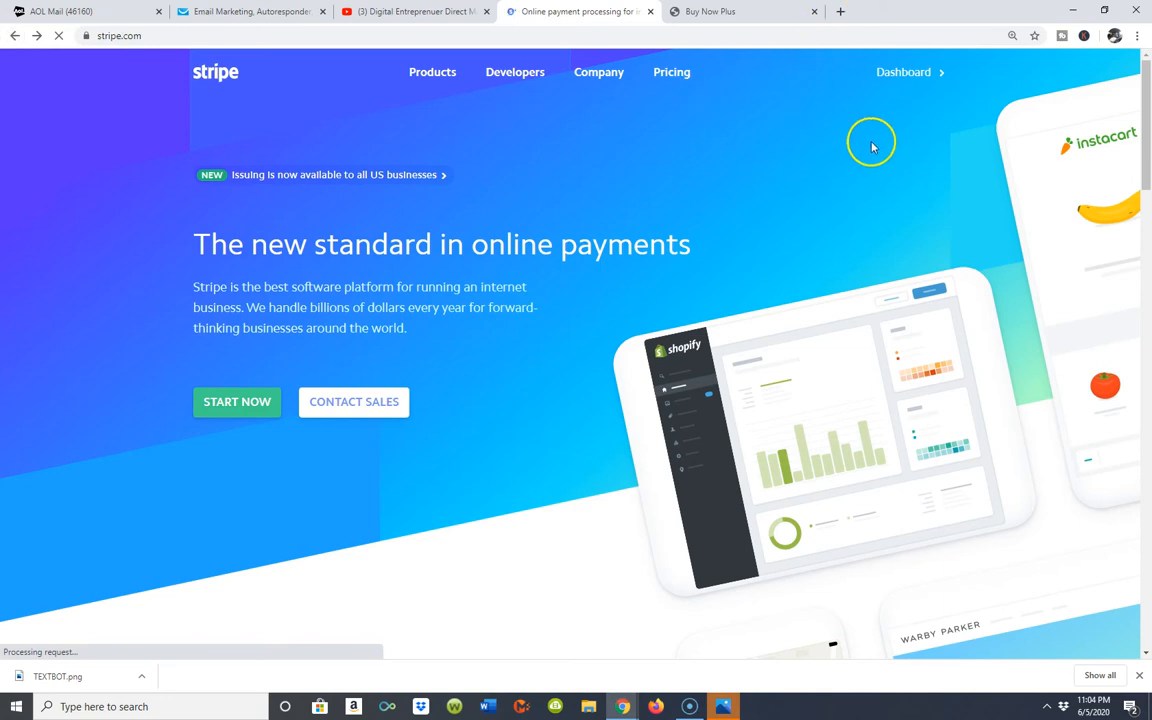
{"action": "left_click", "coordinate": [905, 77]}
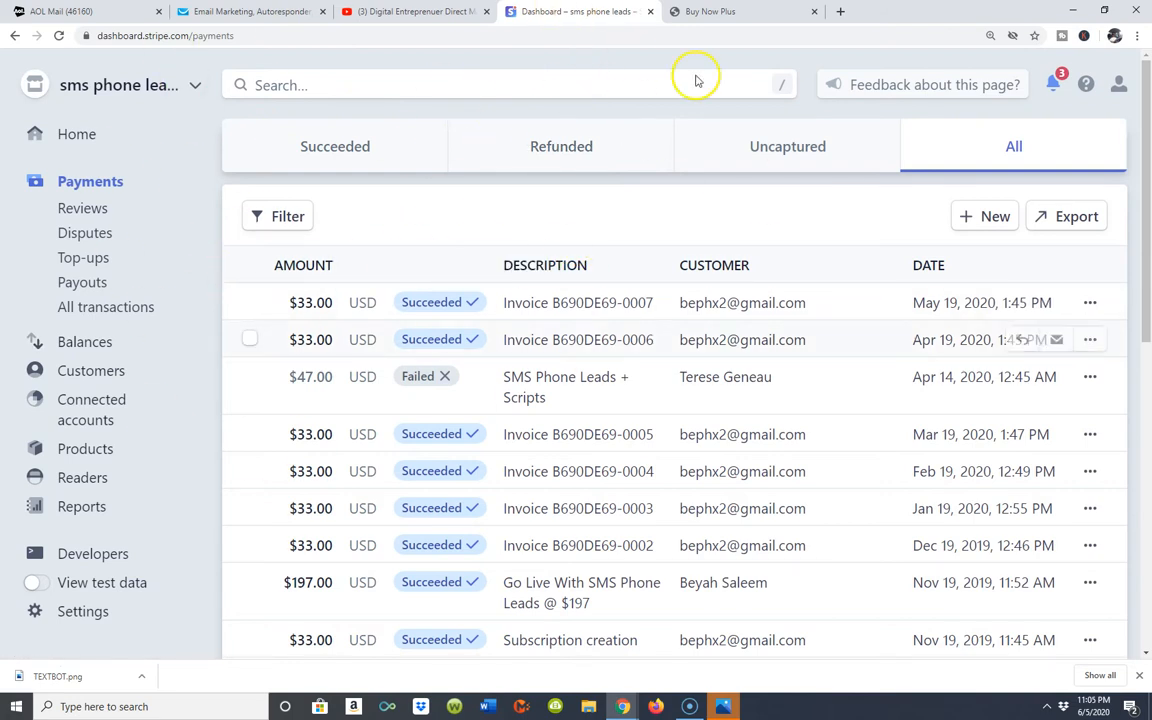
Step: Switch to the Buy Now Plus website and look over its homepage
{"action": "left_click", "coordinate": [767, 11]}
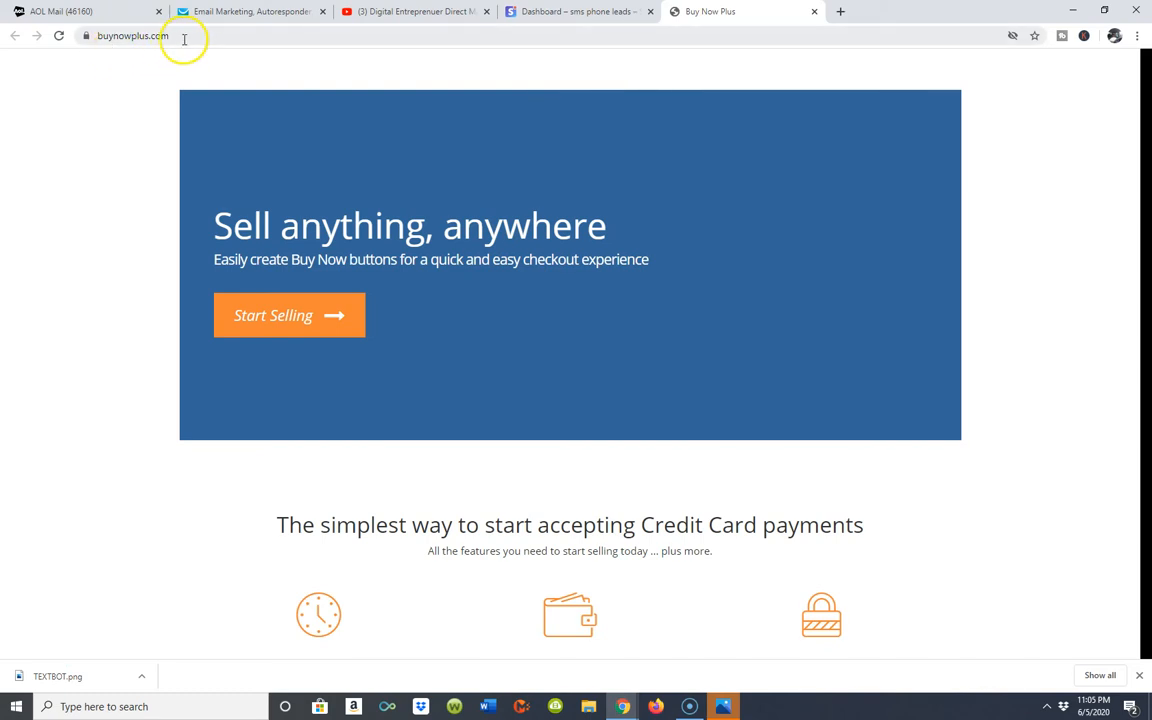
{"action": "scroll", "coordinate": [770, 293], "scroll_direction": "up", "scroll_amount": 1}
{"action": "scroll", "coordinate": [771, 290], "scroll_direction": "down", "scroll_amount": 2}
{"action": "scroll", "coordinate": [771, 290], "scroll_direction": "up", "scroll_amount": 3}
{"action": "scroll", "coordinate": [702, 270], "scroll_direction": "down", "scroll_amount": 2}
{"action": "scroll", "coordinate": [702, 272], "scroll_direction": "up", "scroll_amount": 2}
{"action": "scroll", "coordinate": [702, 274], "scroll_direction": "down", "scroll_amount": 1}
{"action": "scroll", "coordinate": [702, 274], "scroll_direction": "up", "scroll_amount": 1}
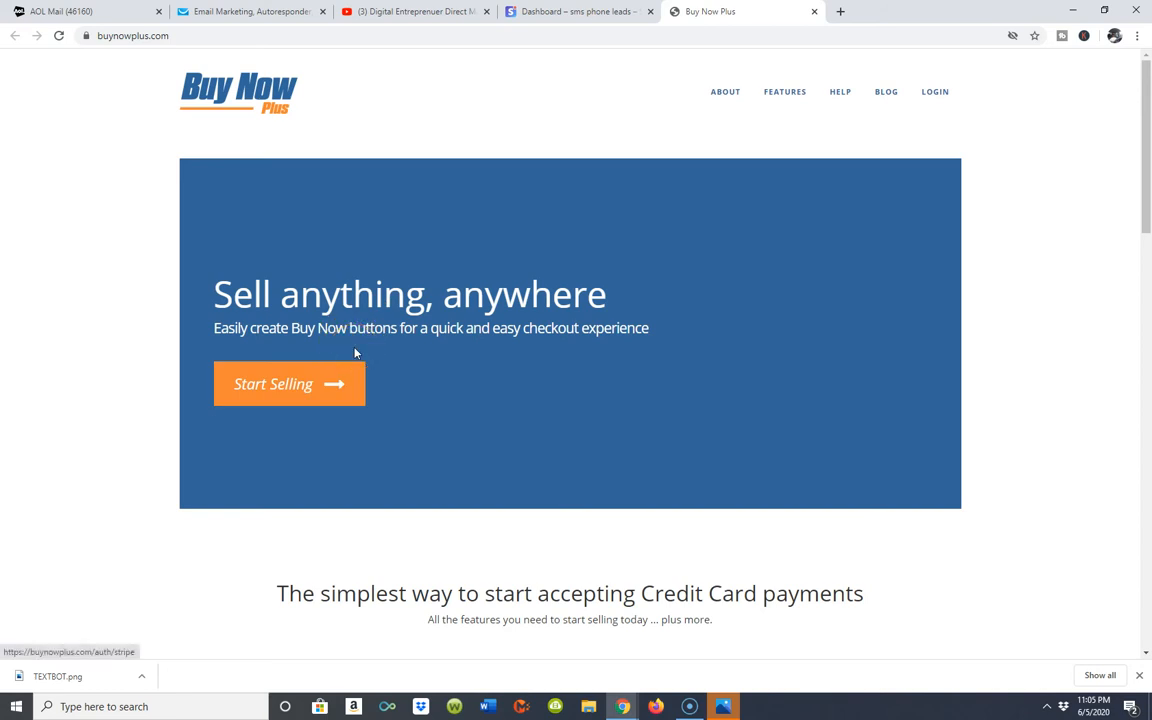
Step: Start selling on Buy Now Plus and sign in with the prefilled Stripe account credentials
{"action": "left_click", "coordinate": [293, 390]}
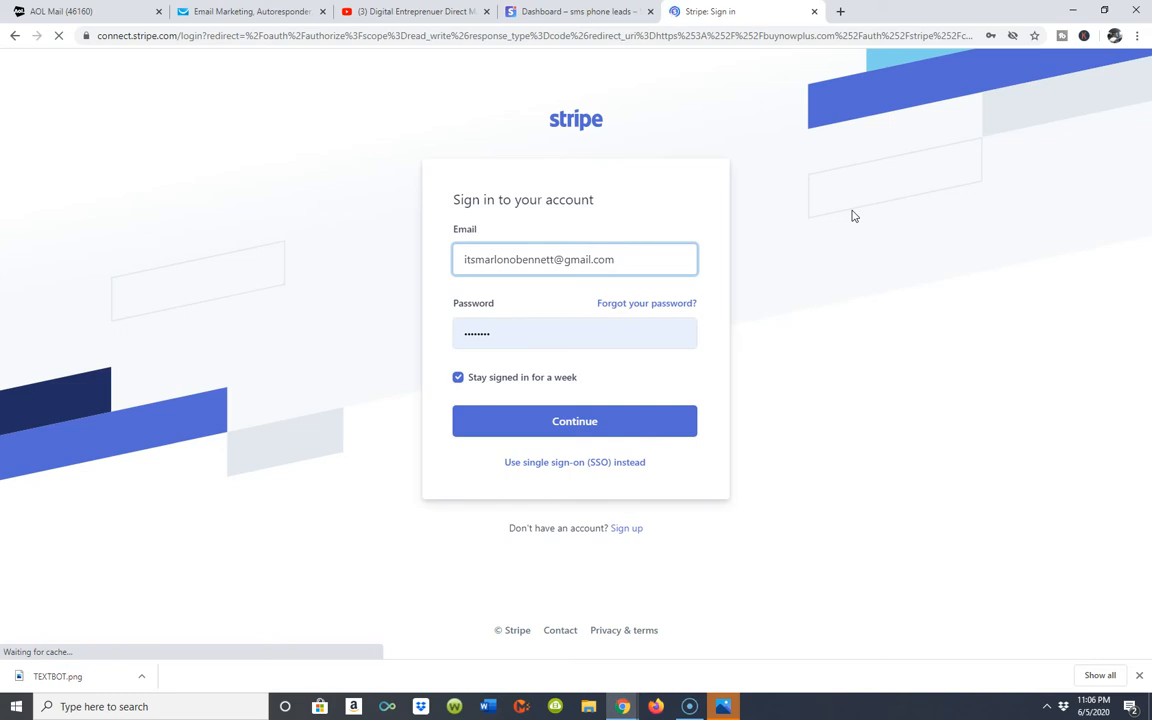
{"action": "left_click", "coordinate": [866, 224]}
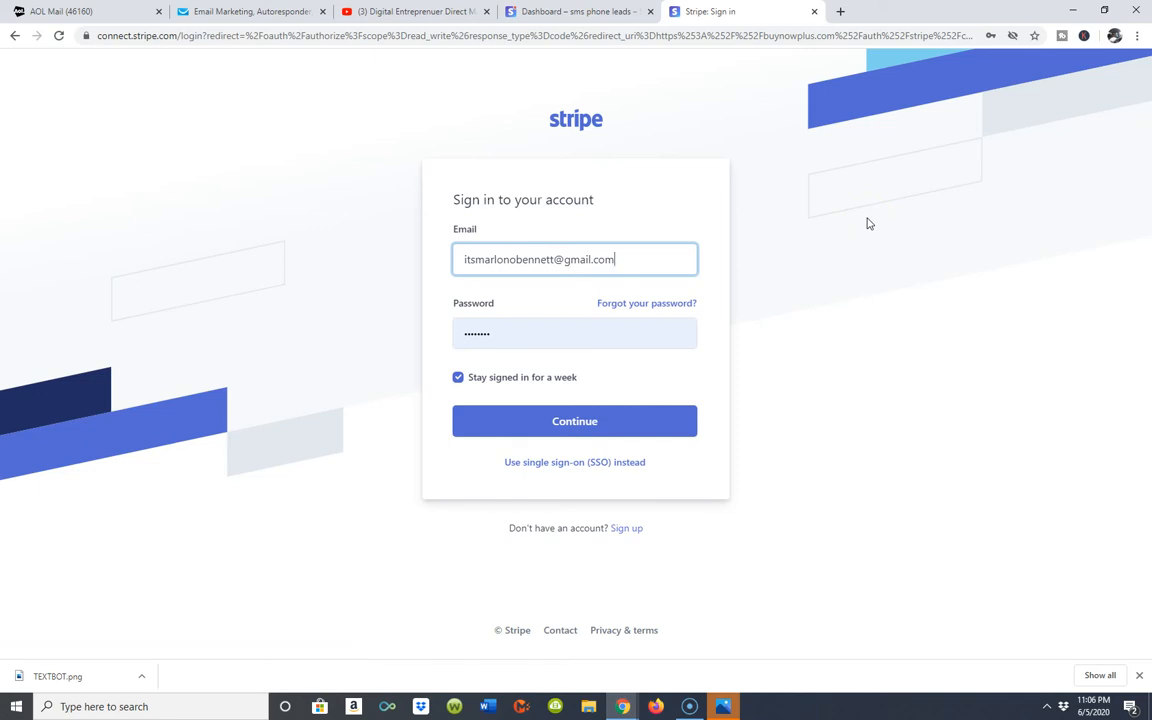
{"action": "left_click", "coordinate": [861, 237]}
{"action": "left_click", "coordinate": [562, 427]}
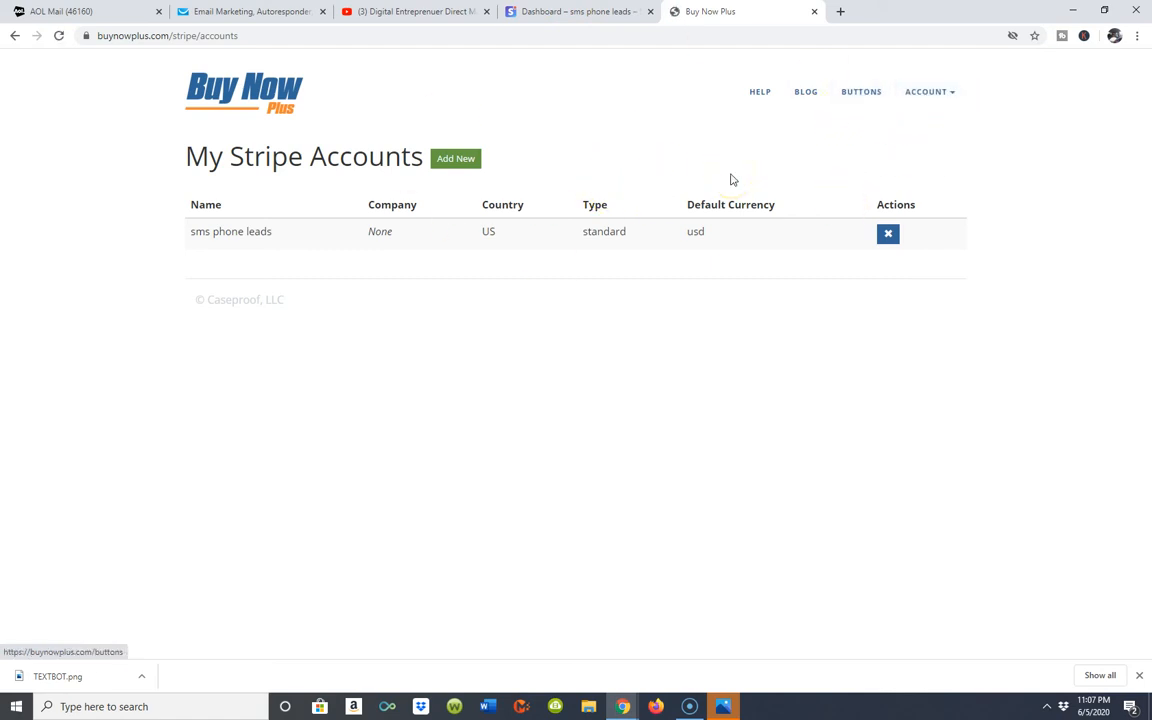
Step: Open the existing $100 Creative Software button from the buttons list and view its checkout page
{"action": "left_click", "coordinate": [857, 96]}
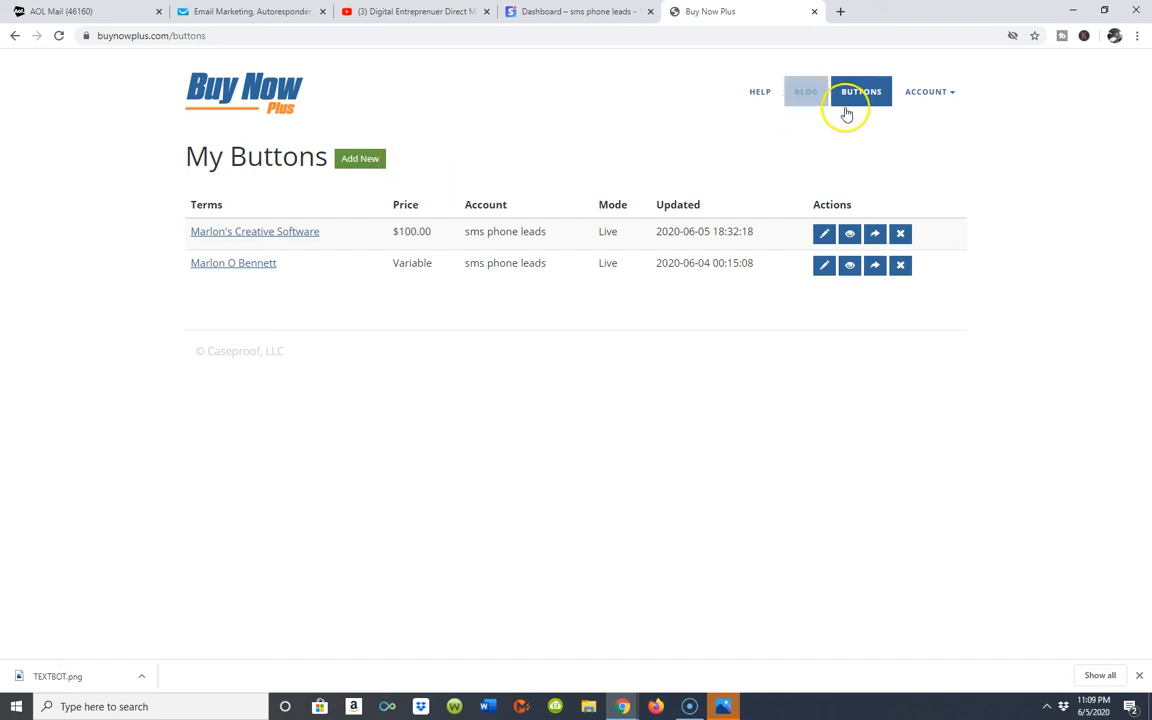
{"action": "left_click", "coordinate": [301, 233]}
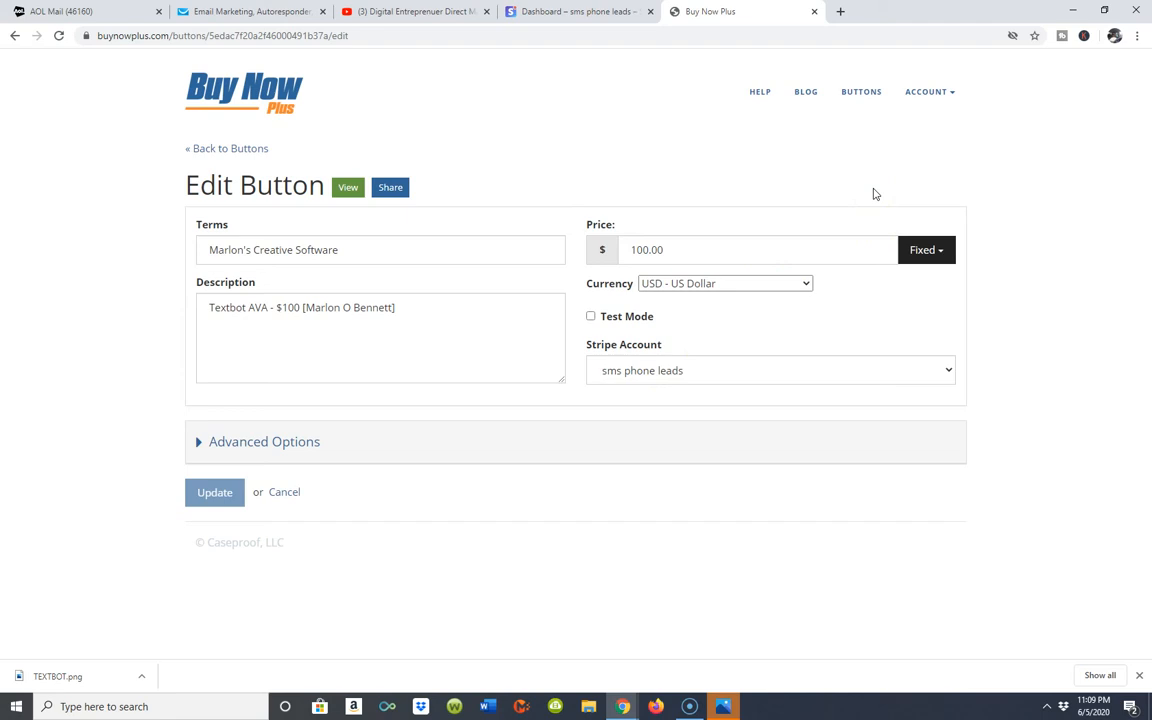
{"action": "left_click", "coordinate": [349, 192]}
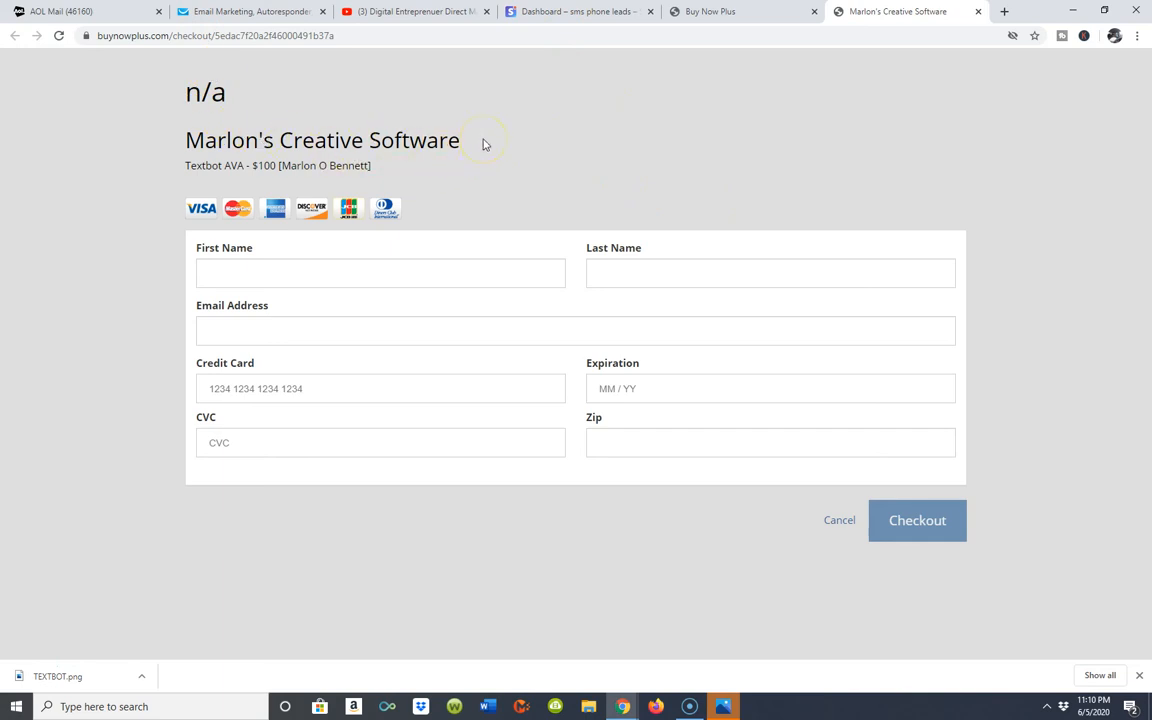
{"action": "left_click", "coordinate": [388, 18]}
{"action": "left_click", "coordinate": [556, 12]}
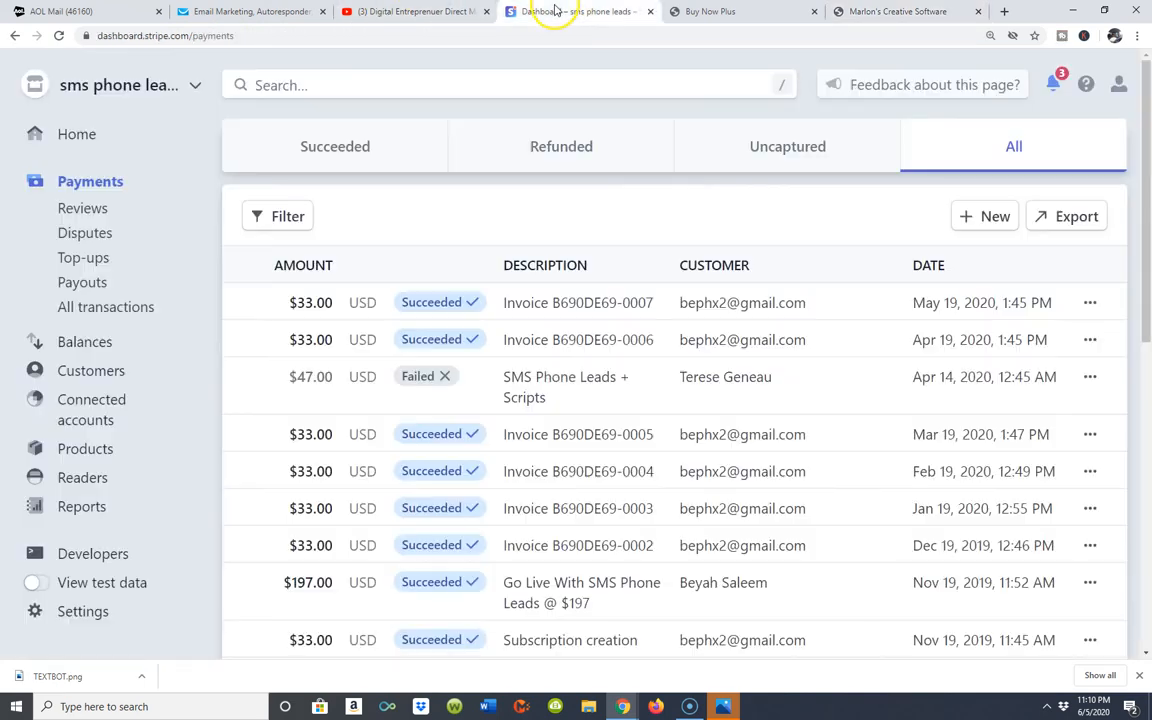
Step: Return to the Buy Now Plus buttons list and start creating a new button
{"action": "left_click", "coordinate": [727, 14]}
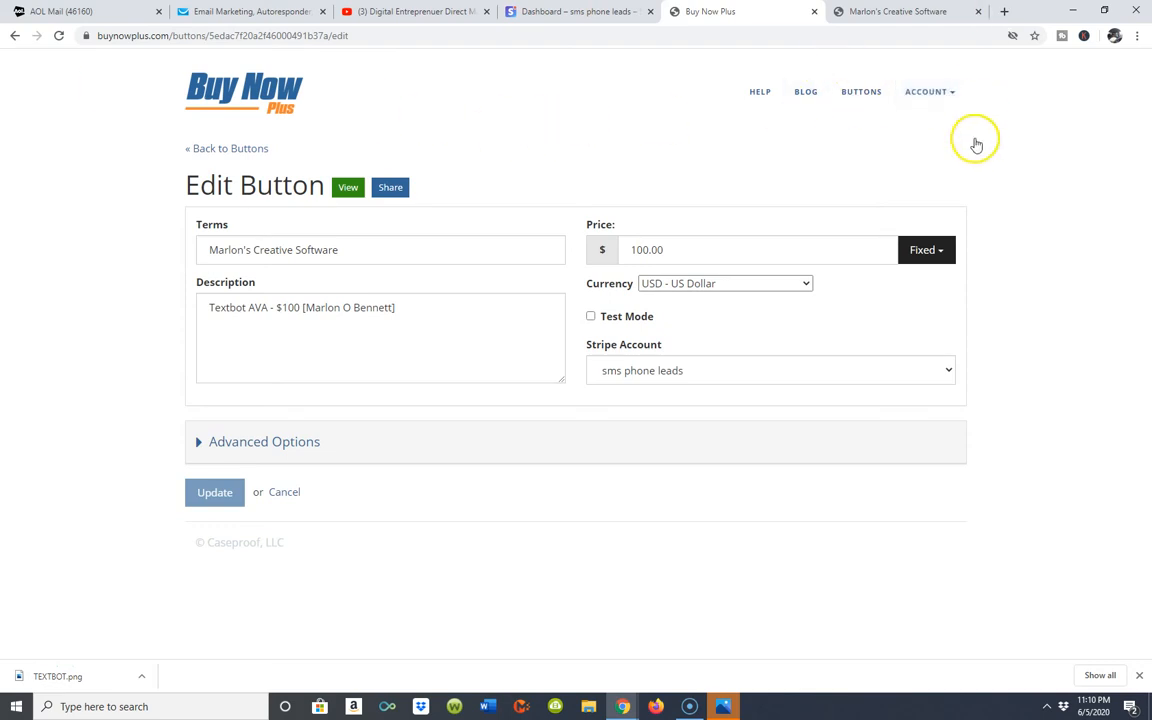
{"action": "left_click", "coordinate": [880, 98]}
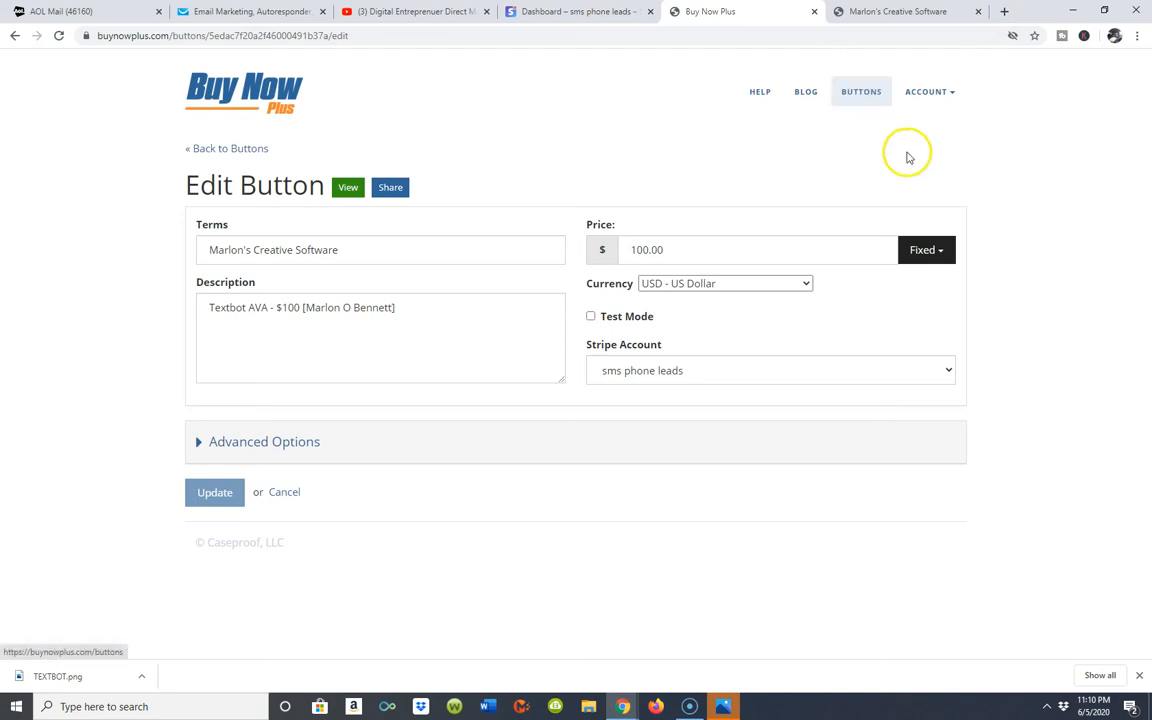
{"action": "left_click", "coordinate": [862, 100]}
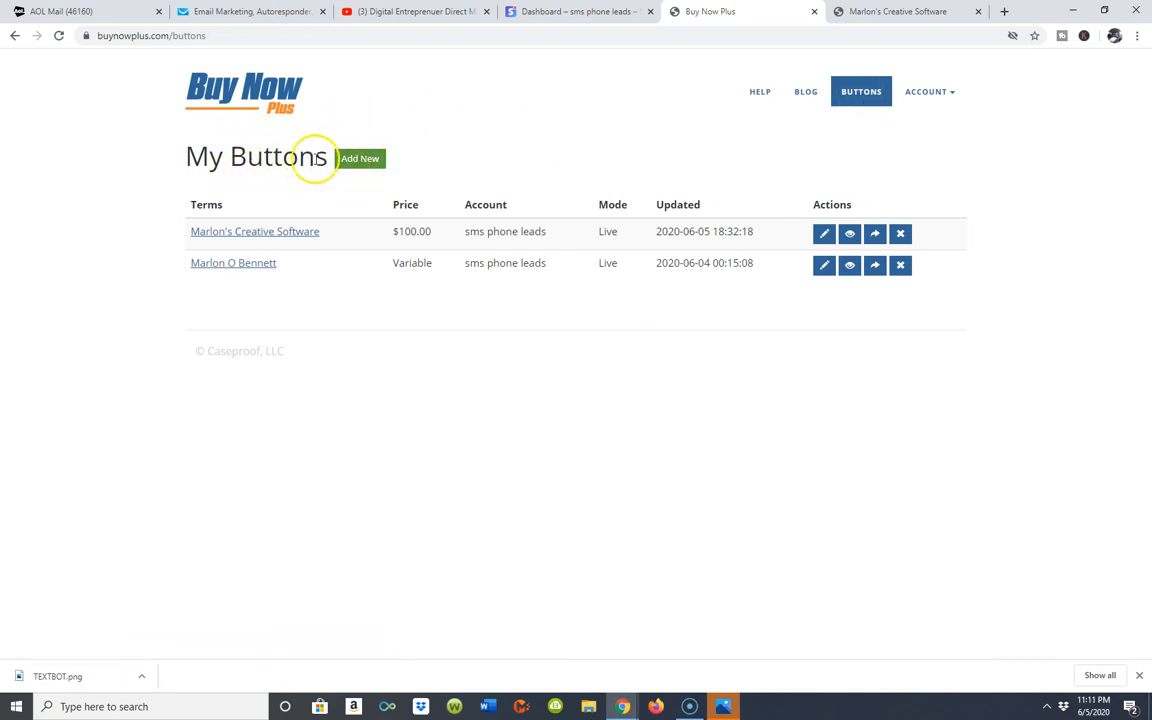
{"action": "left_click", "coordinate": [361, 162]}
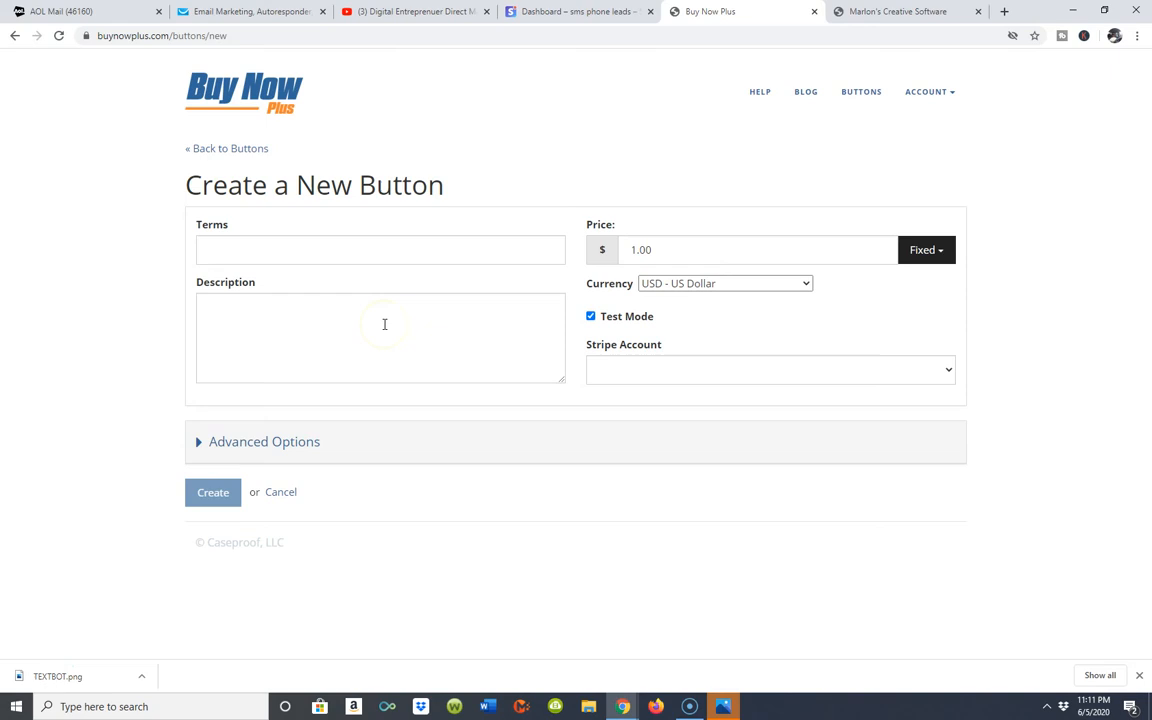
Step: Enter "Marlons Easy Sotware" as the new button's terms
{"action": "left_click", "coordinate": [361, 249]}
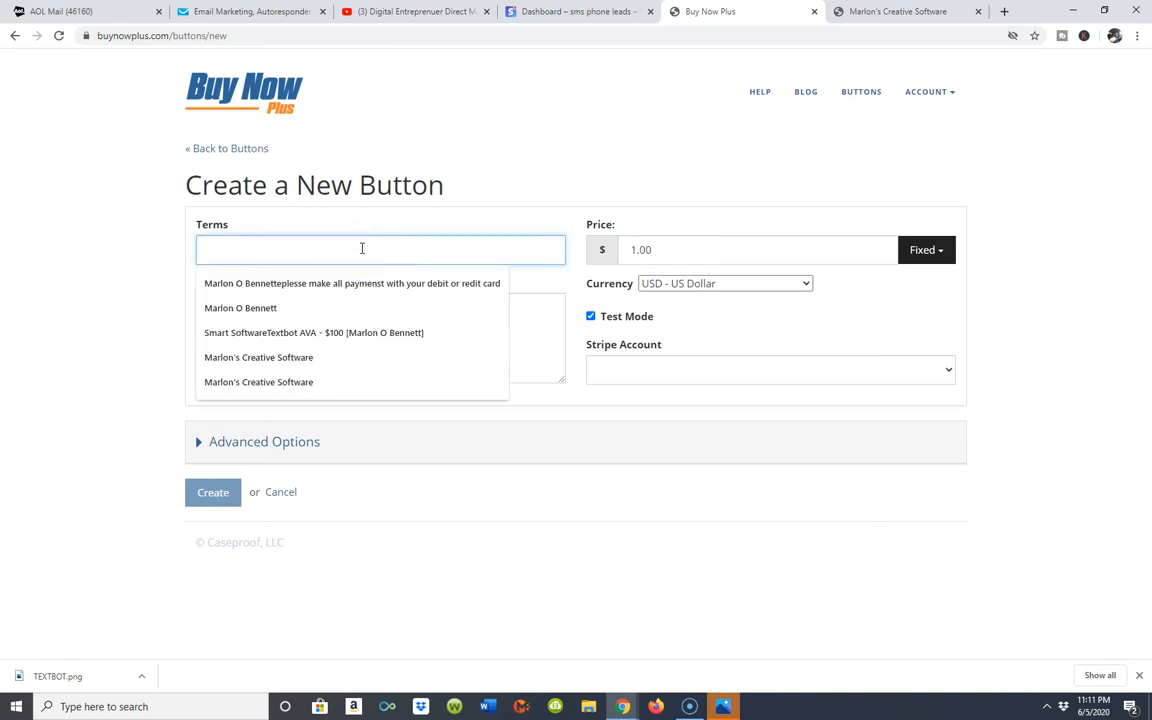
{"action": "left_click", "coordinate": [632, 403]}
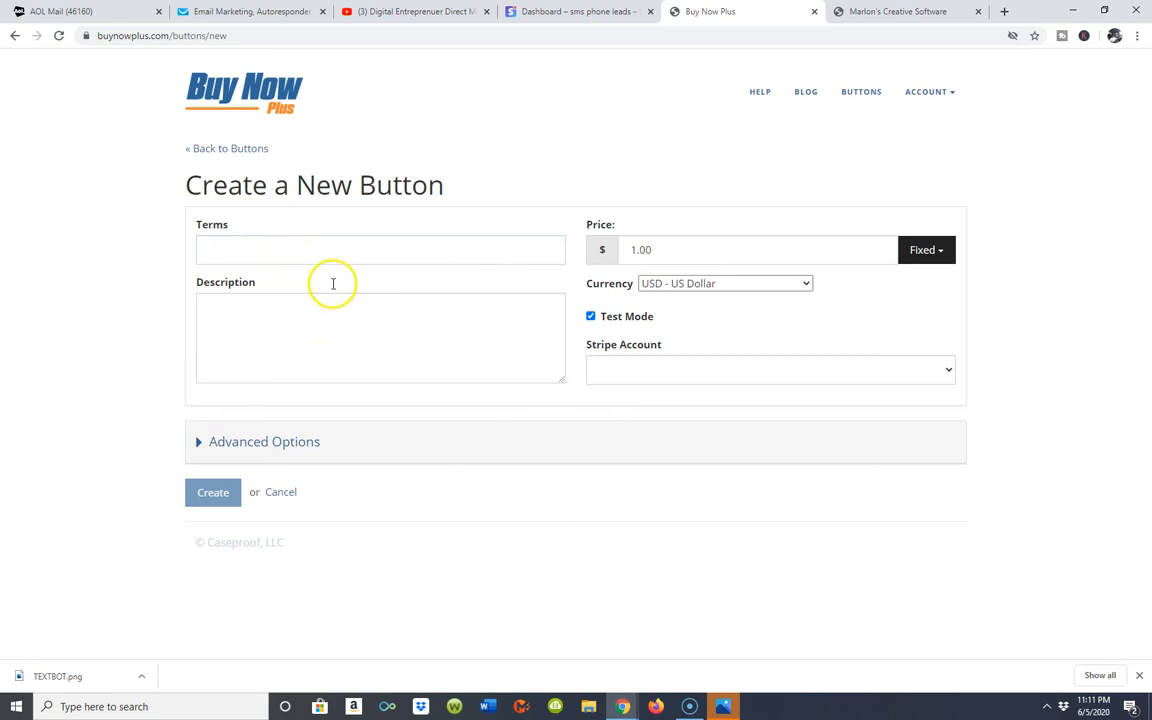
{"action": "left_click", "coordinate": [307, 253]}
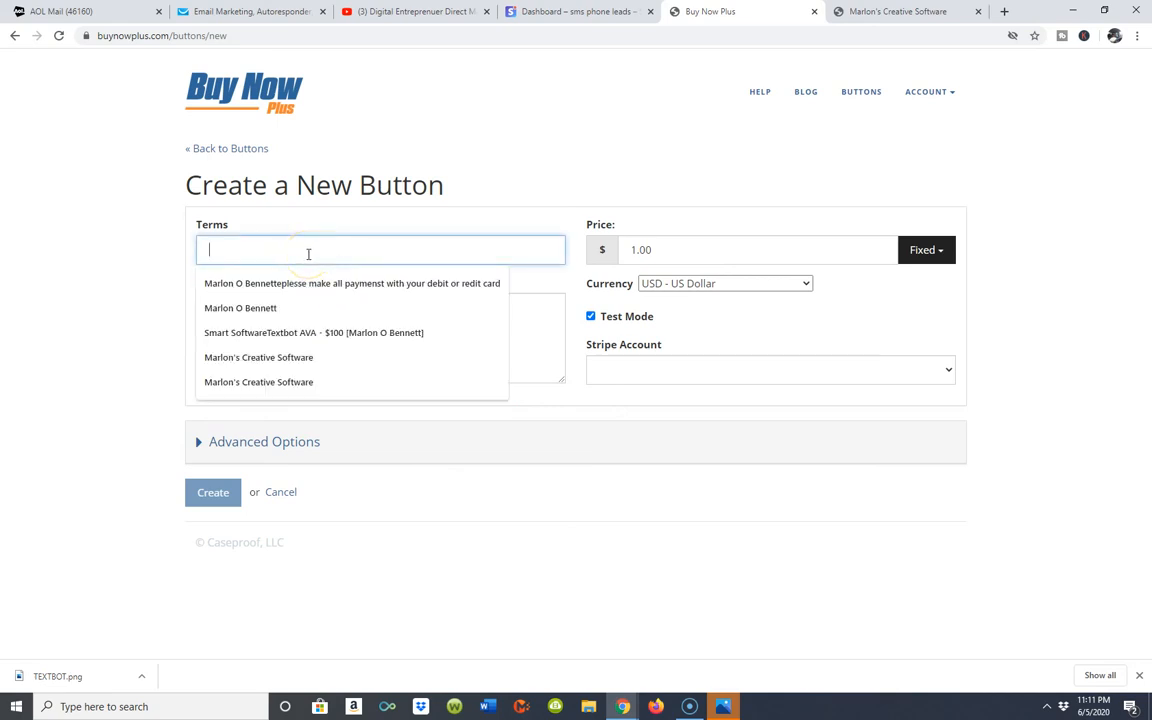
{"action": "type", "text": "Marlons "}
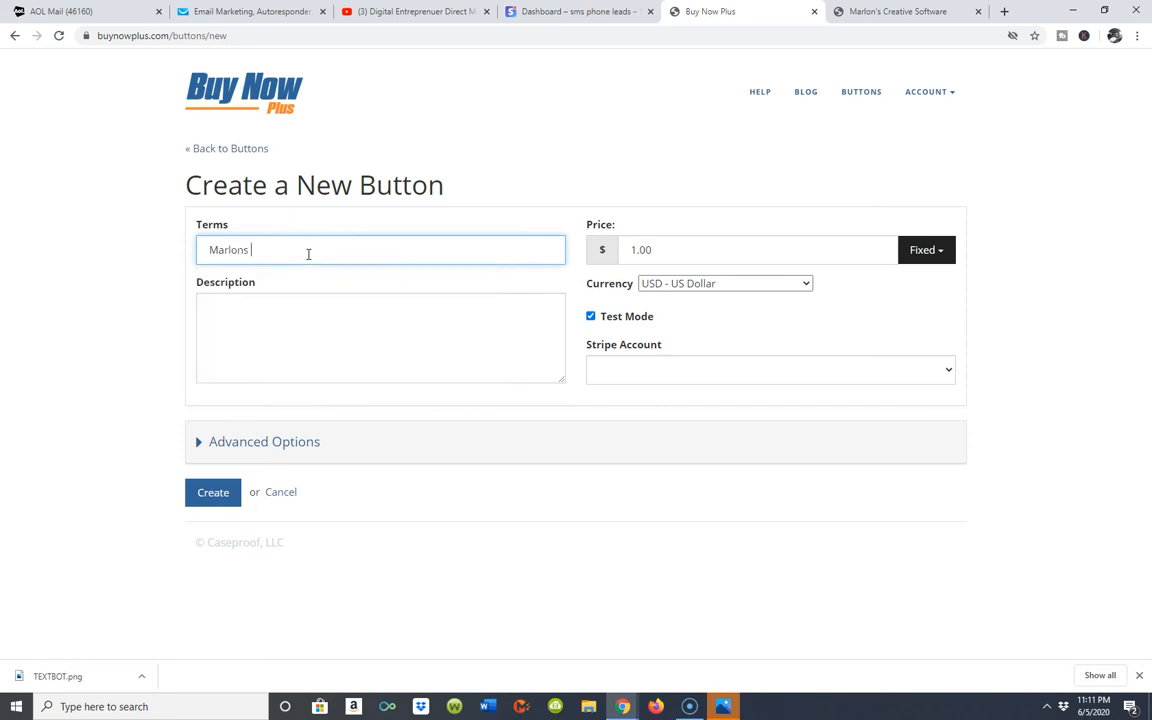
{"action": "type", "text": "Easy Sotware"}
Step: Enter "Marlon Easy Software Solutions" as the first line of the button's description
{"action": "left_click", "coordinate": [301, 311]}
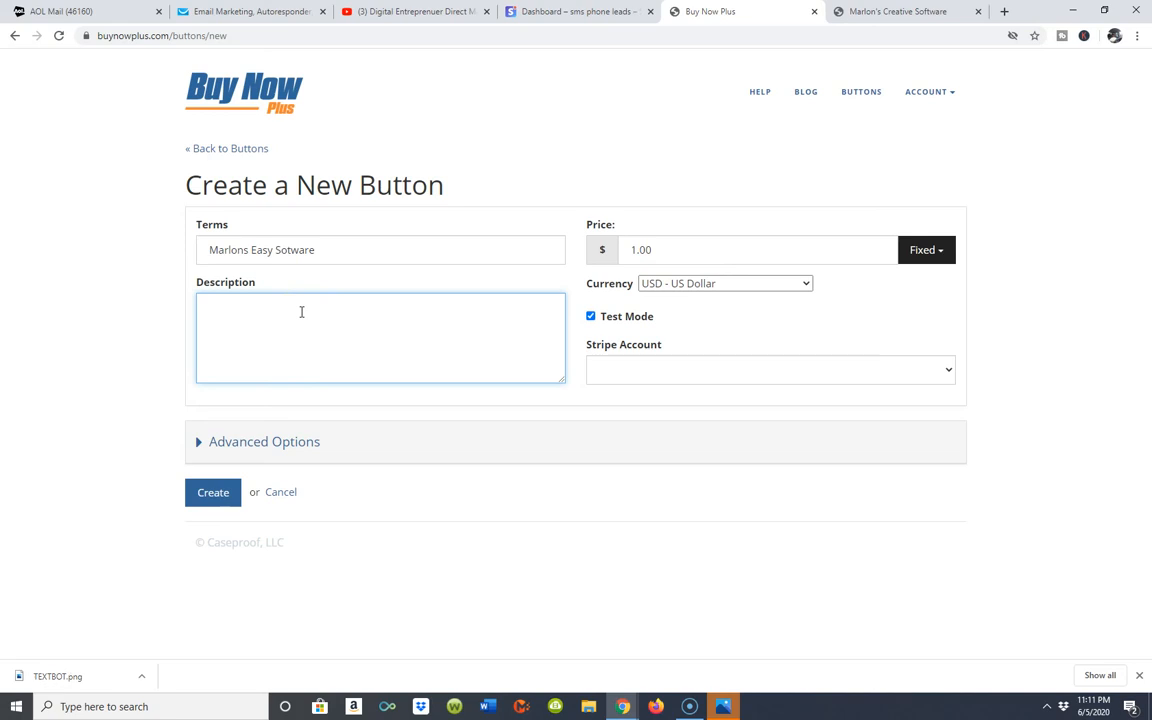
{"action": "type", "text": "Marlon Easy Os"}
{"action": "key", "text": "BackSpace"}
{"action": "type", "text": "software Solutions"}
{"action": "key", "text": "Return"}
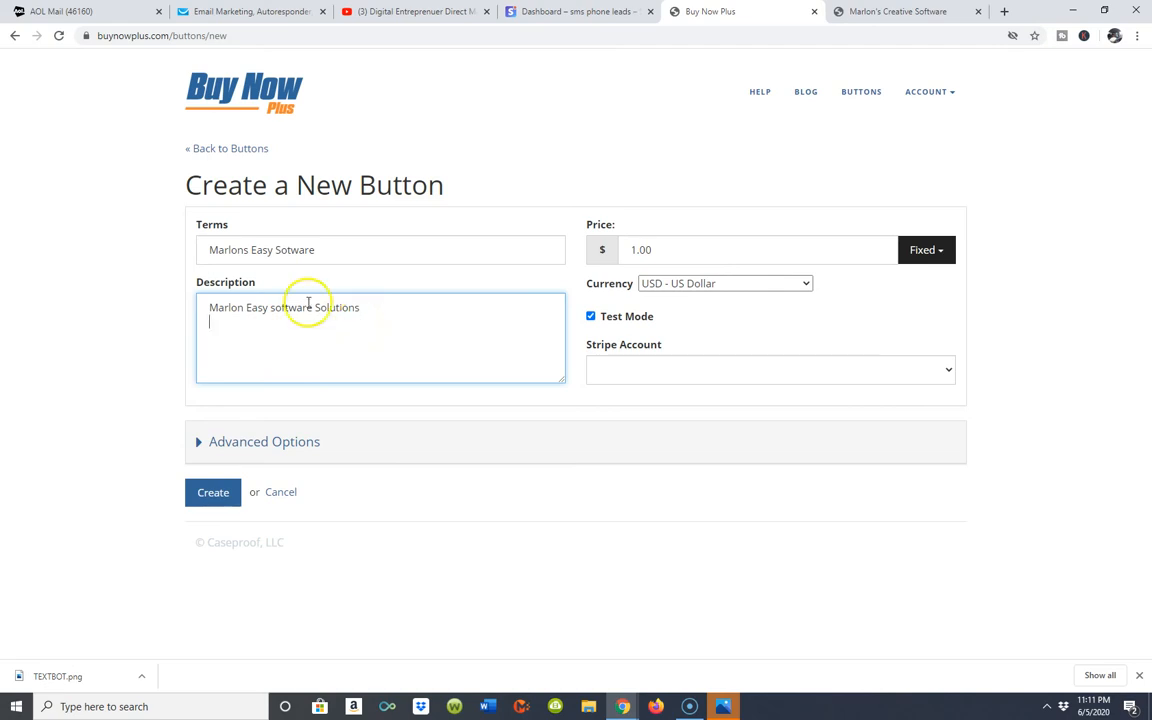
{"action": "left_click", "coordinate": [277, 307]}
{"action": "key", "text": "BackSpace"}
{"action": "type", "text": "S"}
Step: Add the second description line "Pay $75 Credit / Debit Card"
{"action": "left_click", "coordinate": [378, 312]}
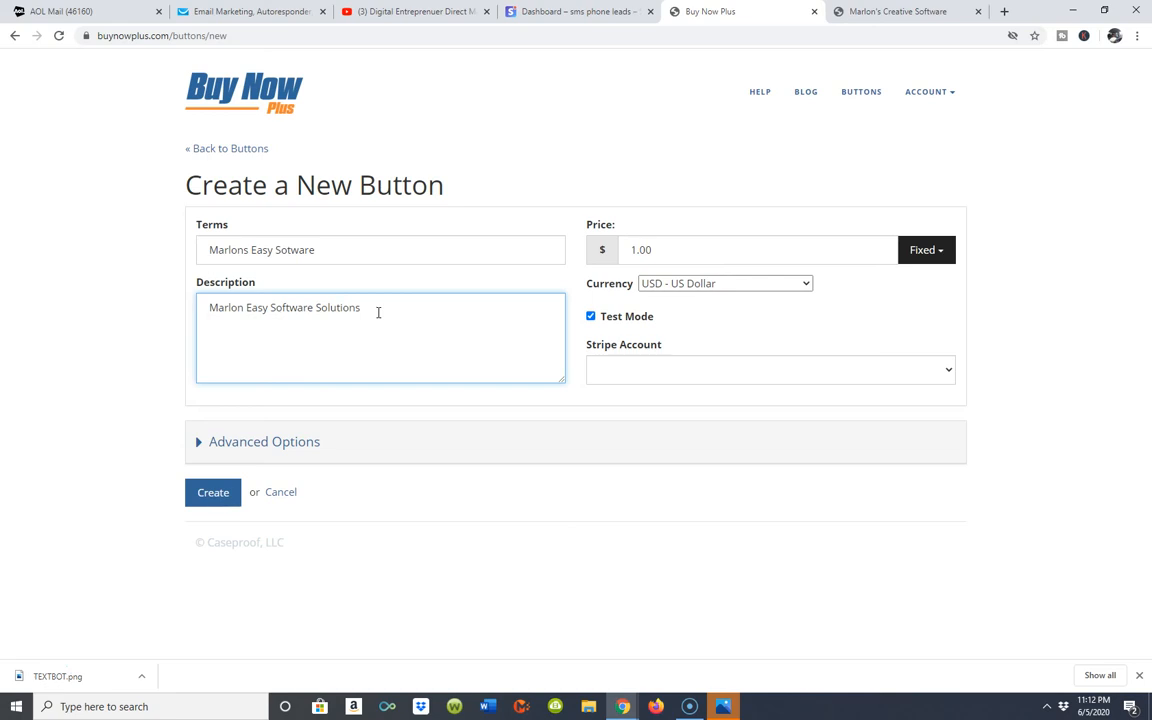
{"action": "type", "text": "$75"}
{"action": "left_click", "coordinate": [210, 322]}
{"action": "type", "text": "Pay"}
{"action": "left_click", "coordinate": [249, 322]}
{"action": "type", "text": "cash"}
{"action": "key", "text": "BackSpace"}
{"action": "key", "text": "BackSpace"}
{"action": "key", "text": "BackSpace"}
{"action": "type", "text": "Credit/ Debit Card"}
{"action": "left_click", "coordinate": [420, 345]}
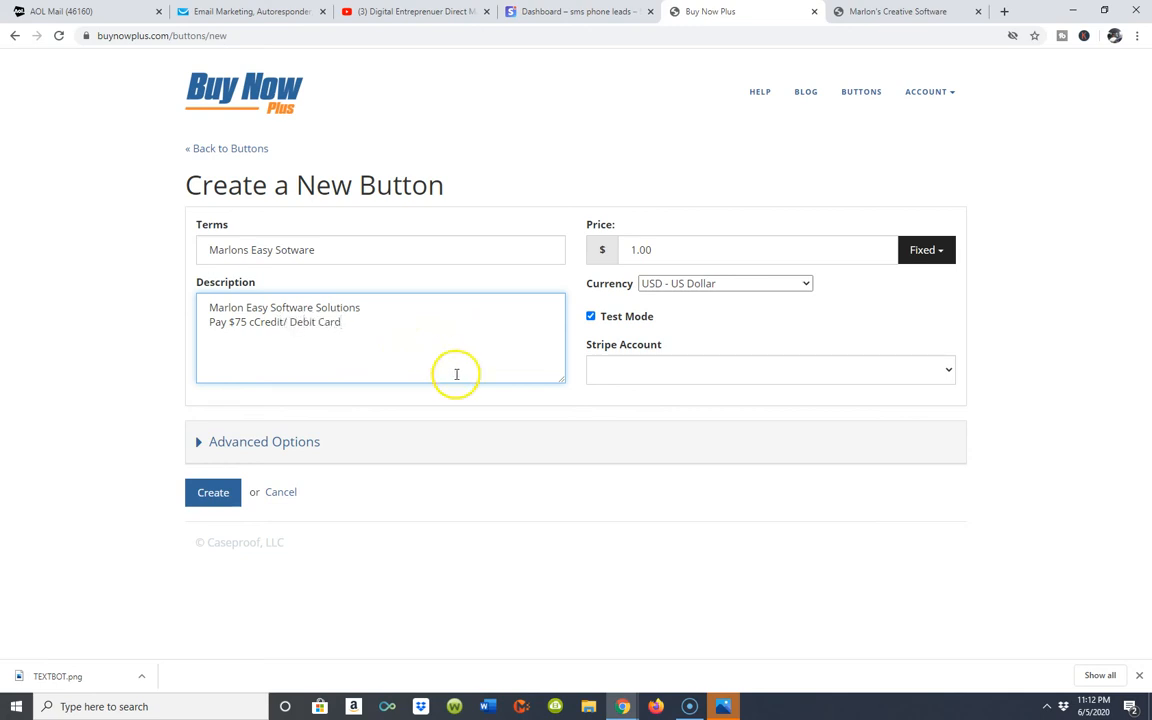
{"action": "left_click", "coordinate": [252, 322]}
{"action": "key", "text": "BackSpace"}
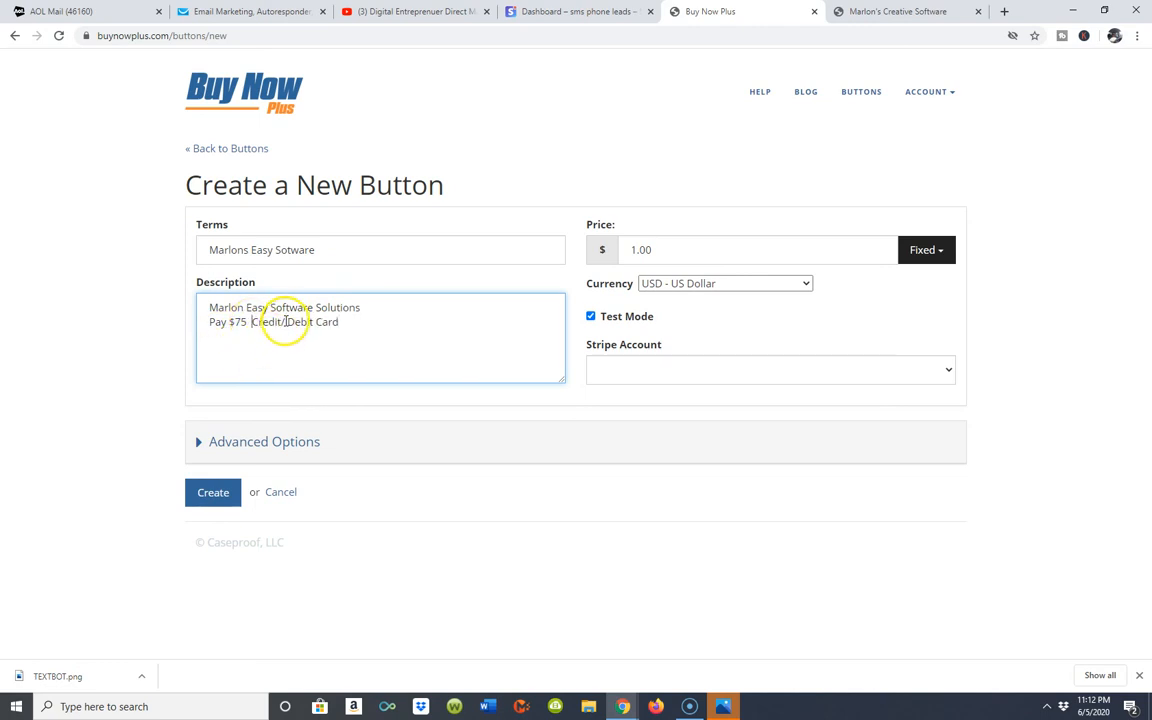
{"action": "left_click", "coordinate": [283, 322]}
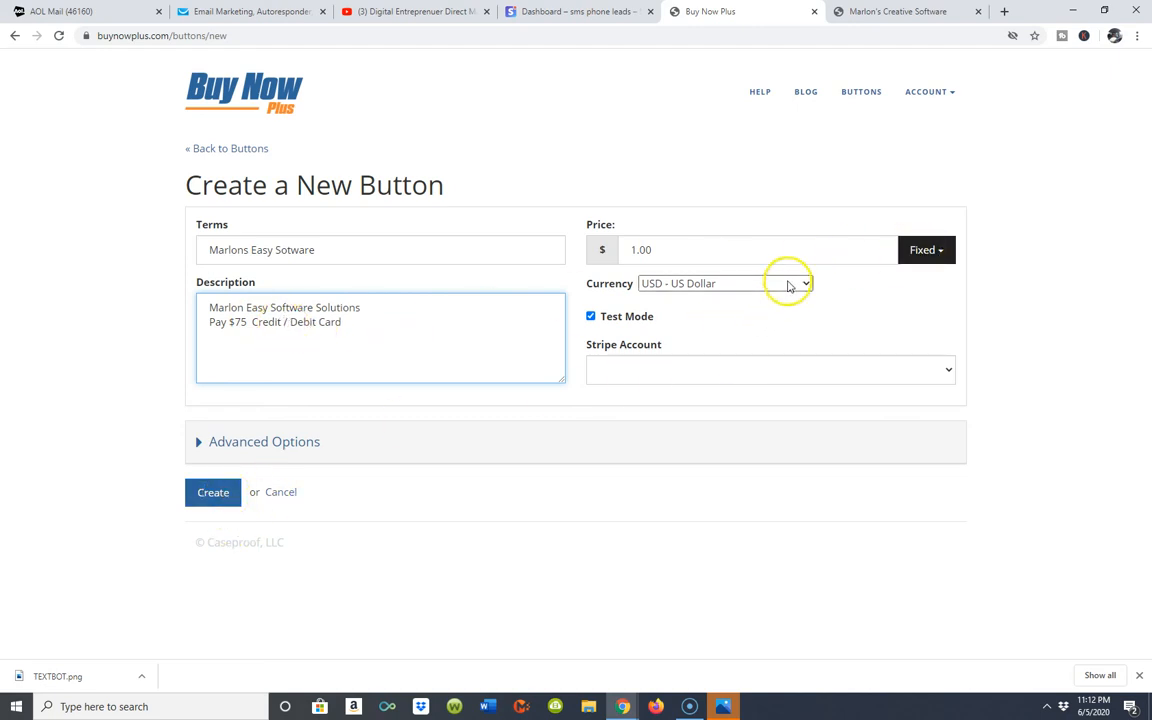
Step: Enter "$7500" as the new button's price and keep the price type Fixed
{"action": "left_click", "coordinate": [640, 250]}
{"action": "key", "text": "BackSpace"}
{"action": "key", "text": "BackSpace"}
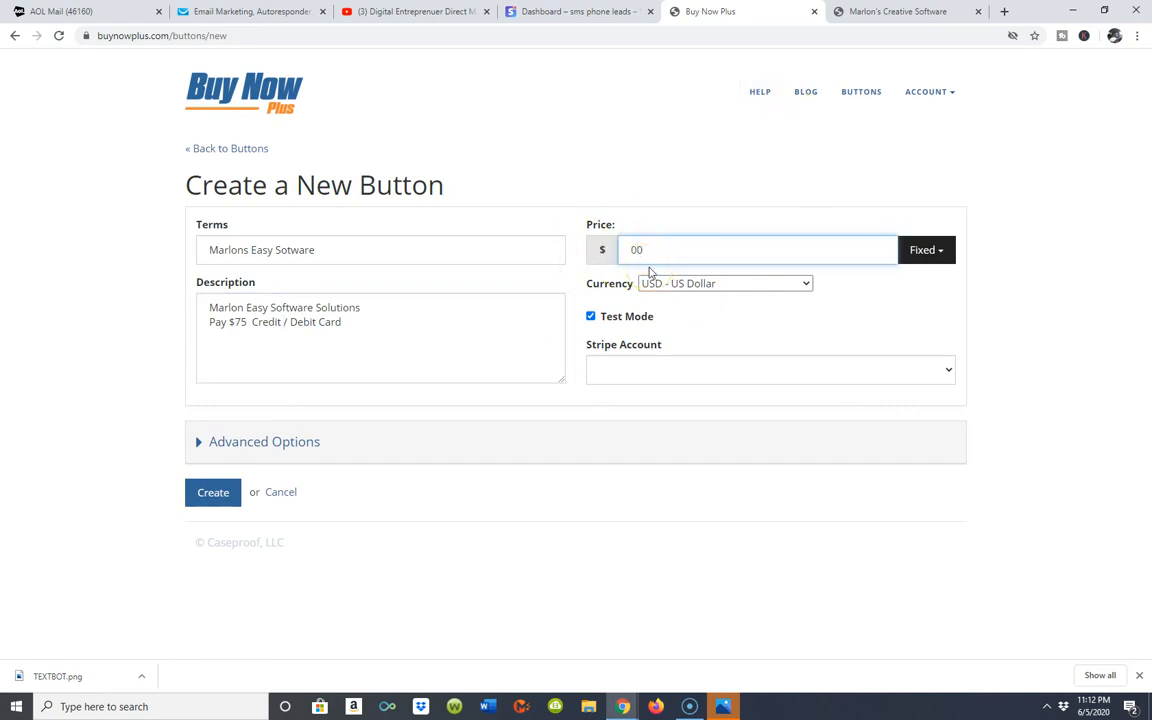
{"action": "type", "text": "$75"}
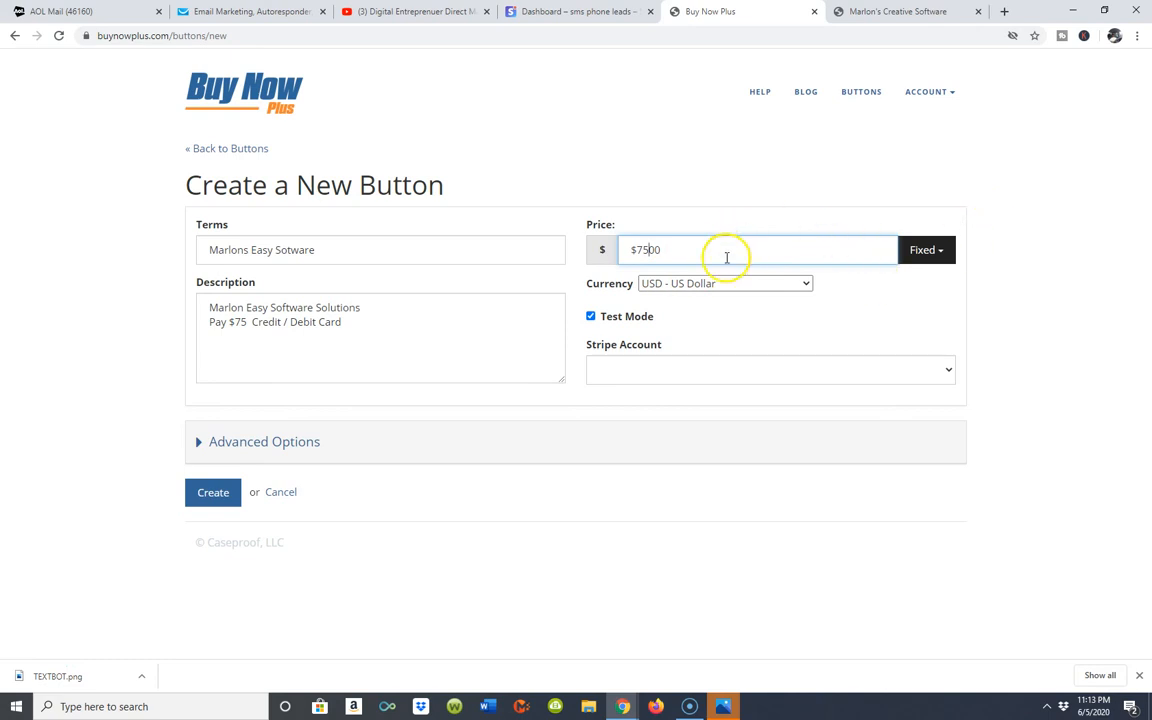
{"action": "left_click", "coordinate": [938, 250]}
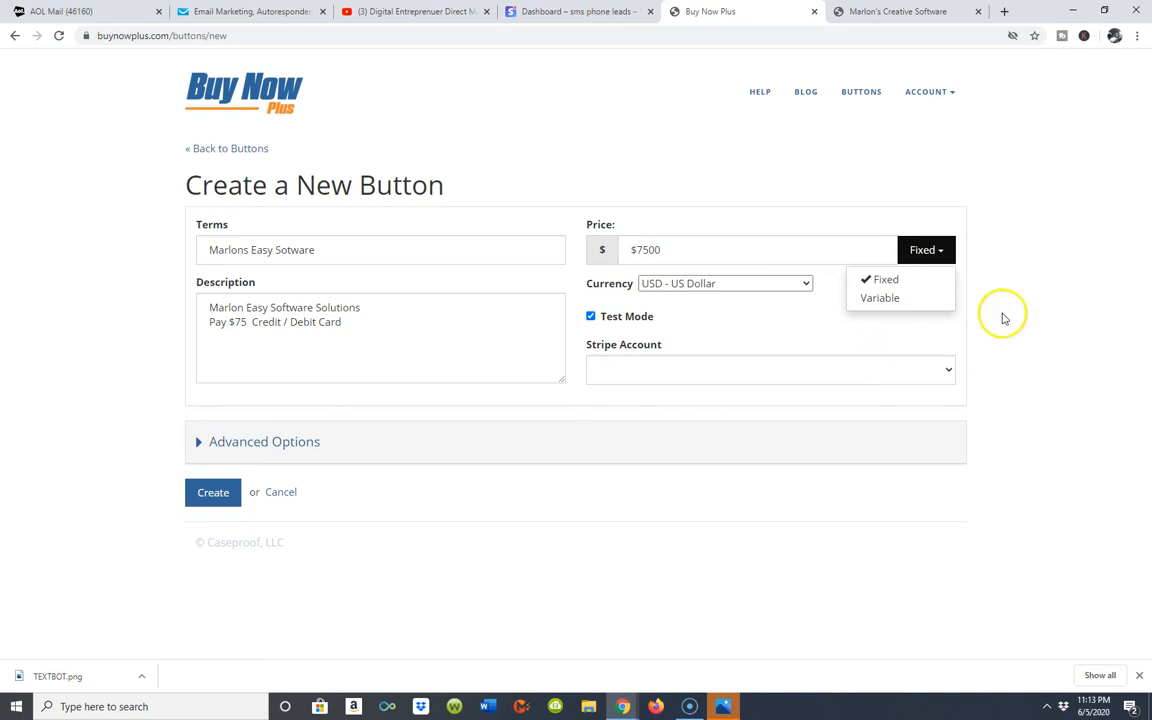
{"action": "left_click", "coordinate": [837, 250]}
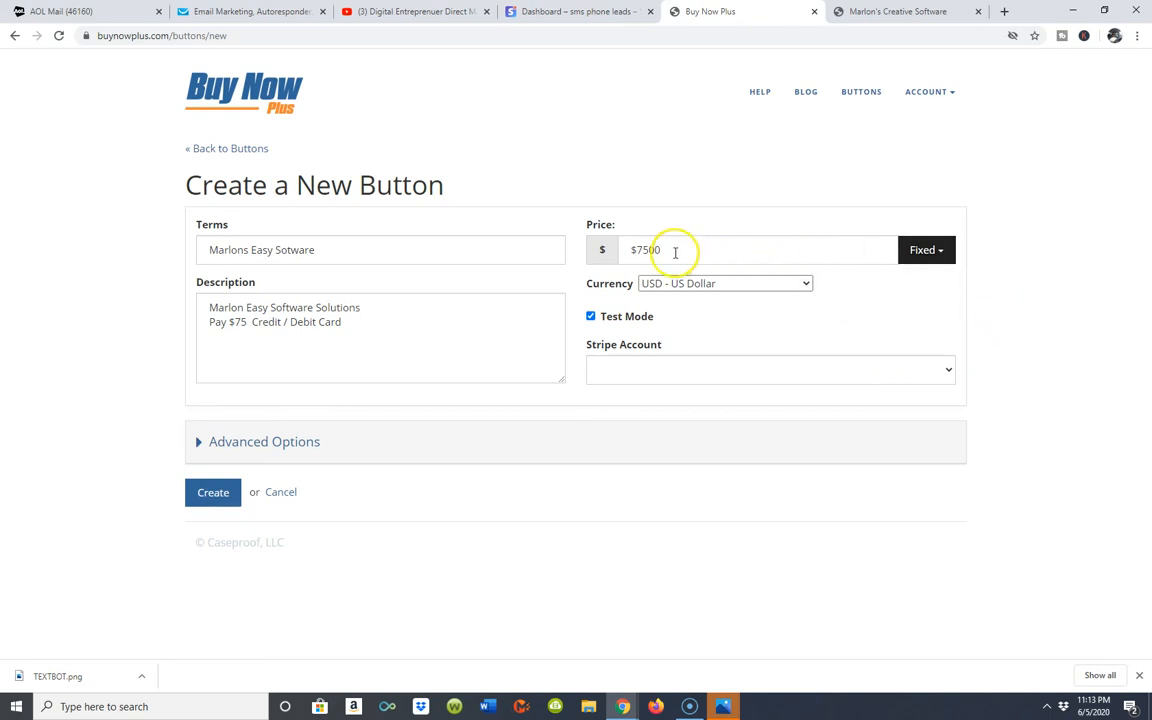
Step: Keep Test Mode enabled, assign the "sms phone leads" Stripe account to the button, and create it
{"action": "left_click", "coordinate": [592, 318]}
{"action": "left_click", "coordinate": [592, 318]}
{"action": "left_click", "coordinate": [620, 369]}
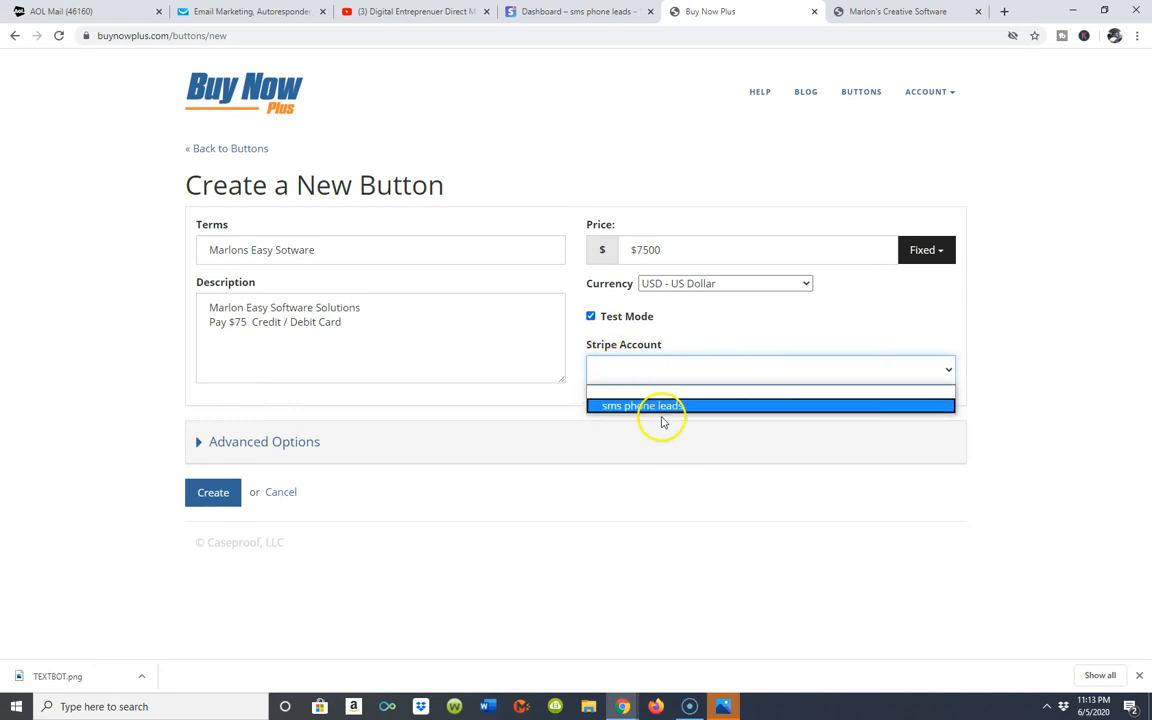
{"action": "left_click", "coordinate": [664, 405]}
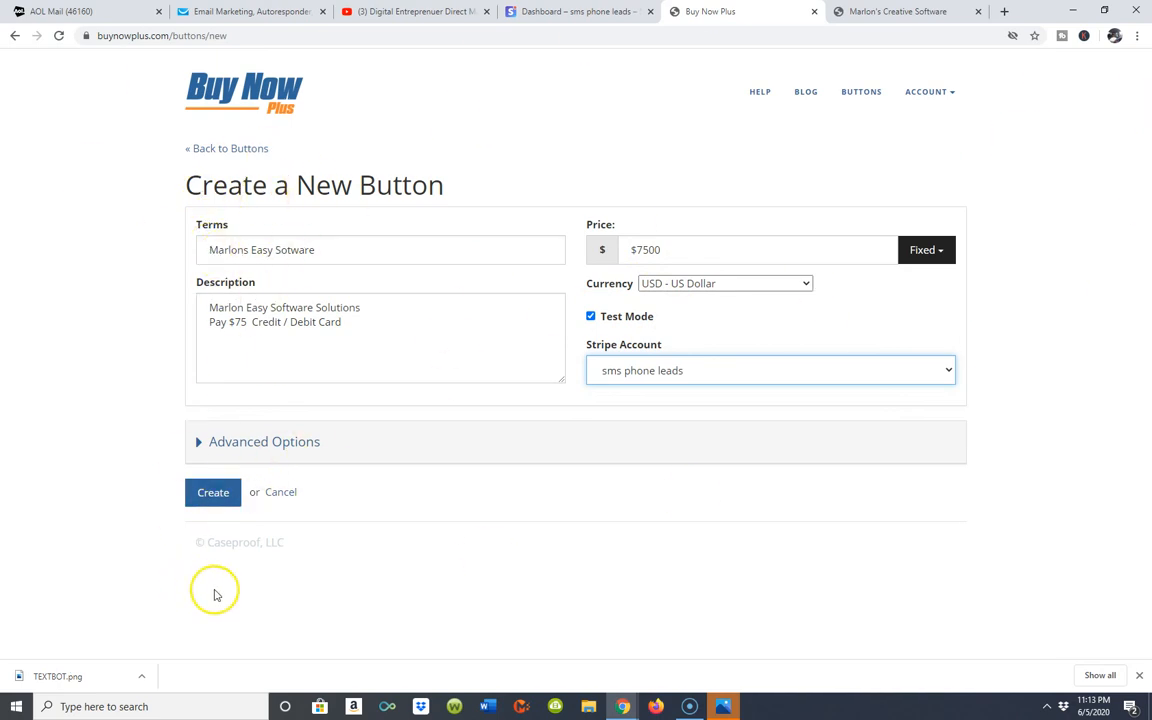
{"action": "left_click", "coordinate": [212, 492]}
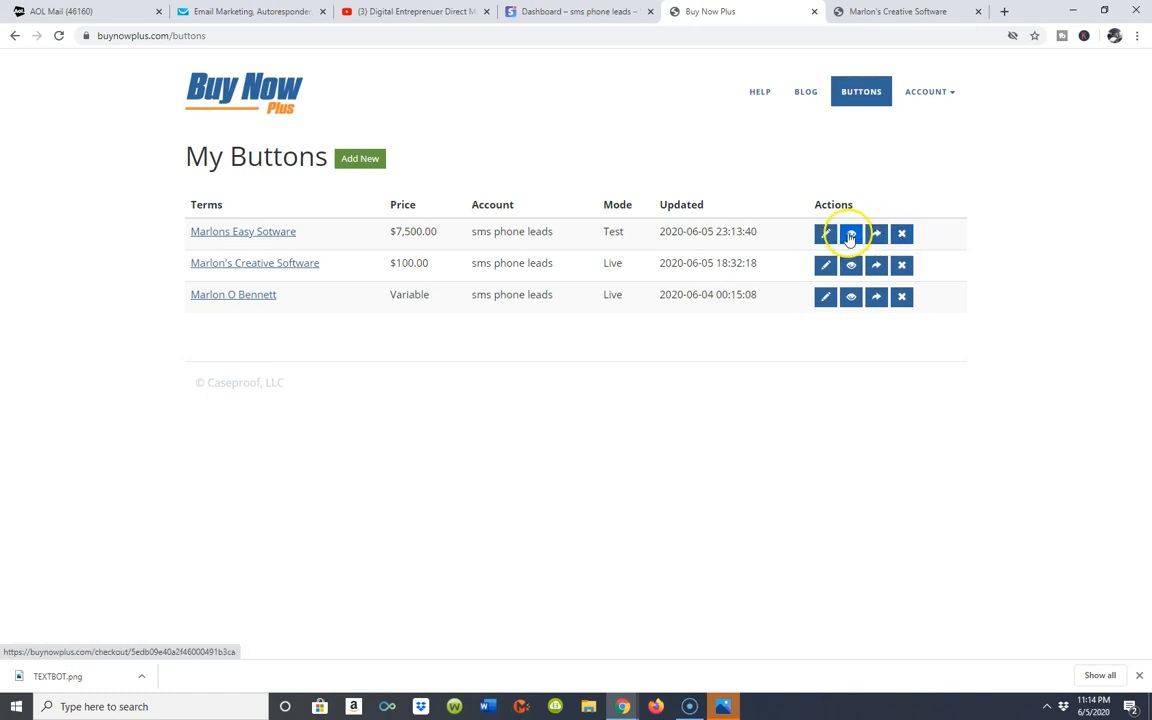
Step: Preview the checkout page of the "Marlons Easy Sotware" button and look at the payments list in the Stripe dashboard
{"action": "left_click", "coordinate": [851, 236]}
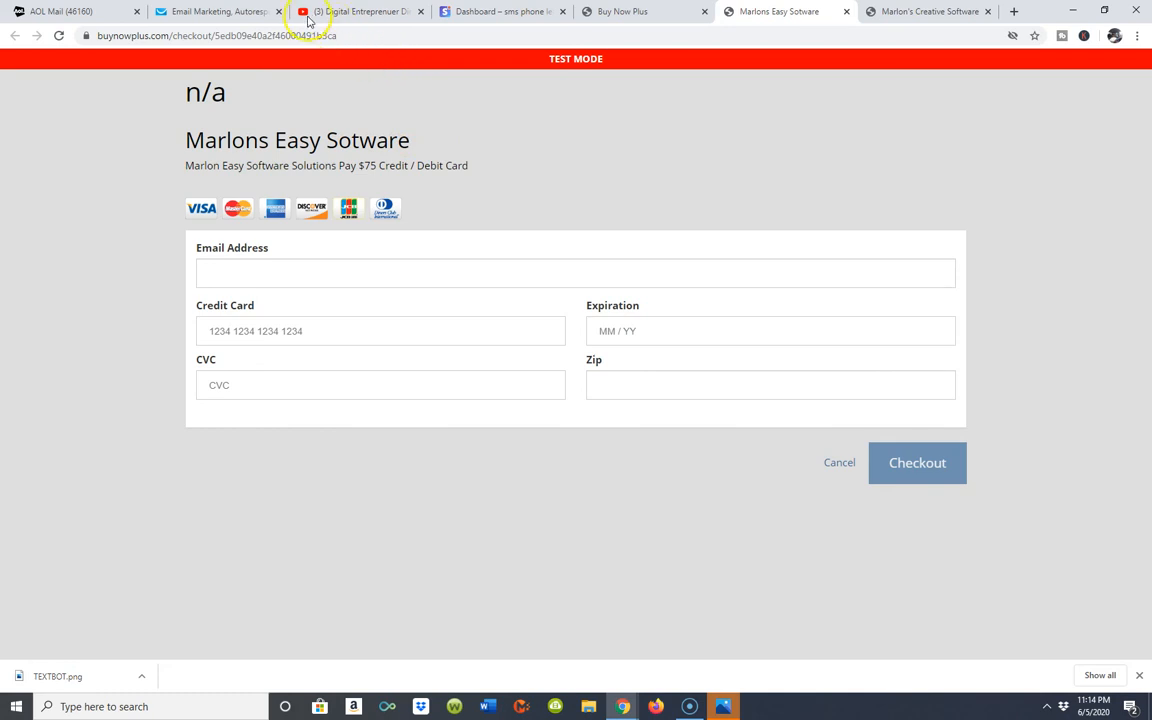
{"action": "left_click", "coordinate": [244, 14]}
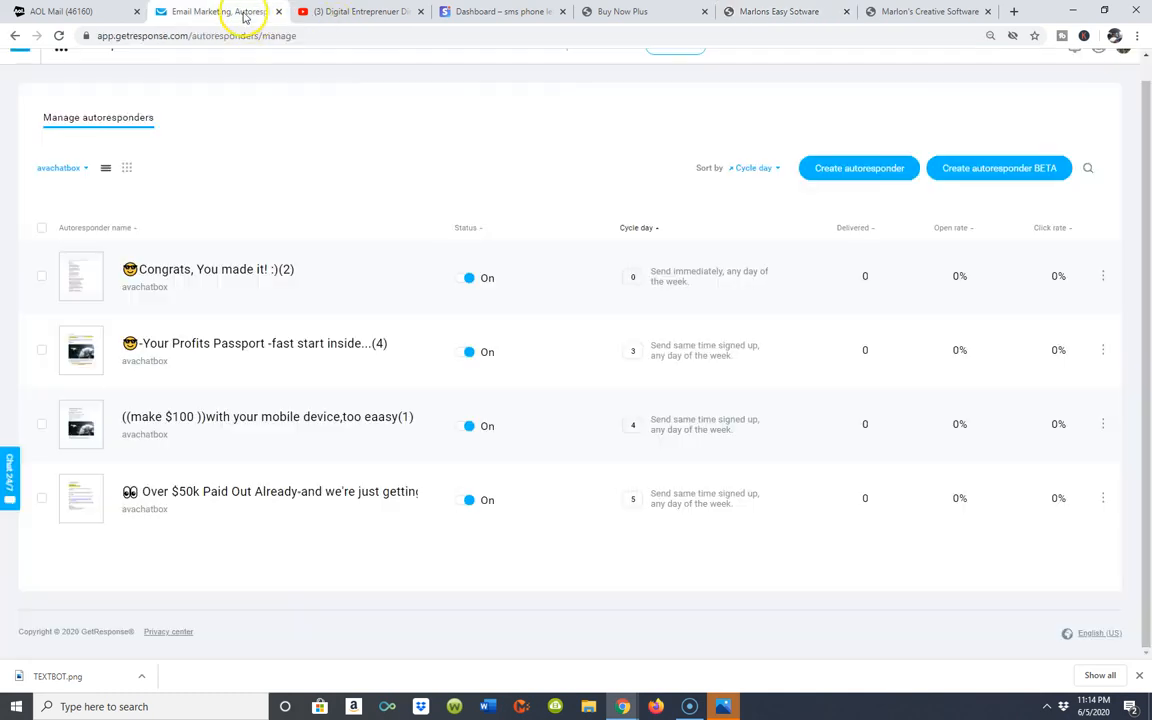
{"action": "left_click", "coordinate": [392, 15]}
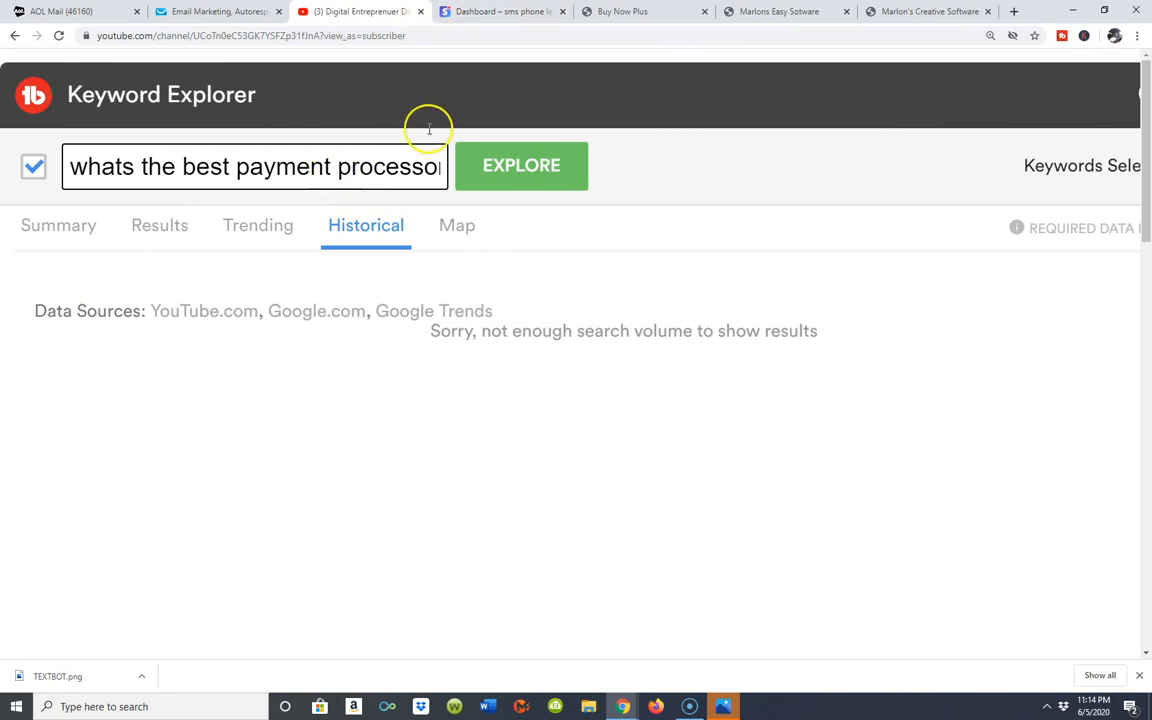
{"action": "left_click", "coordinate": [487, 12]}
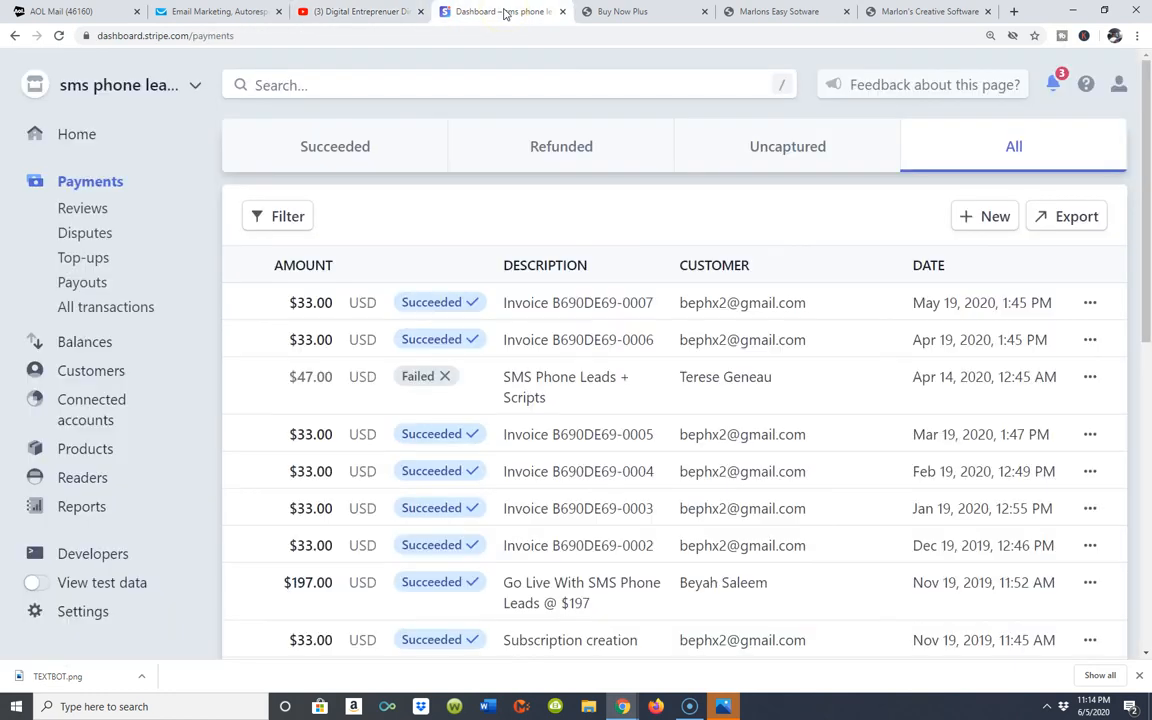
Step: Back in Buy Now Plus, change the "Marlons Easy Sotware" button's price to 75.00 and save the update
{"action": "left_click", "coordinate": [633, 13]}
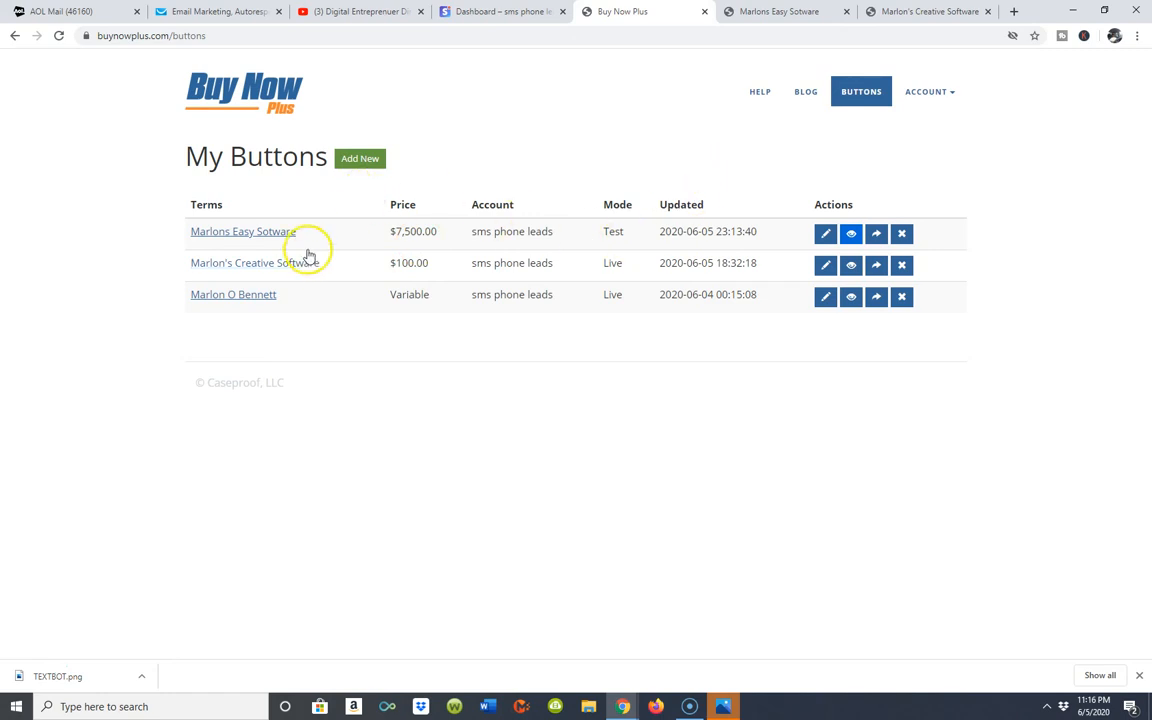
{"action": "left_click", "coordinate": [827, 243]}
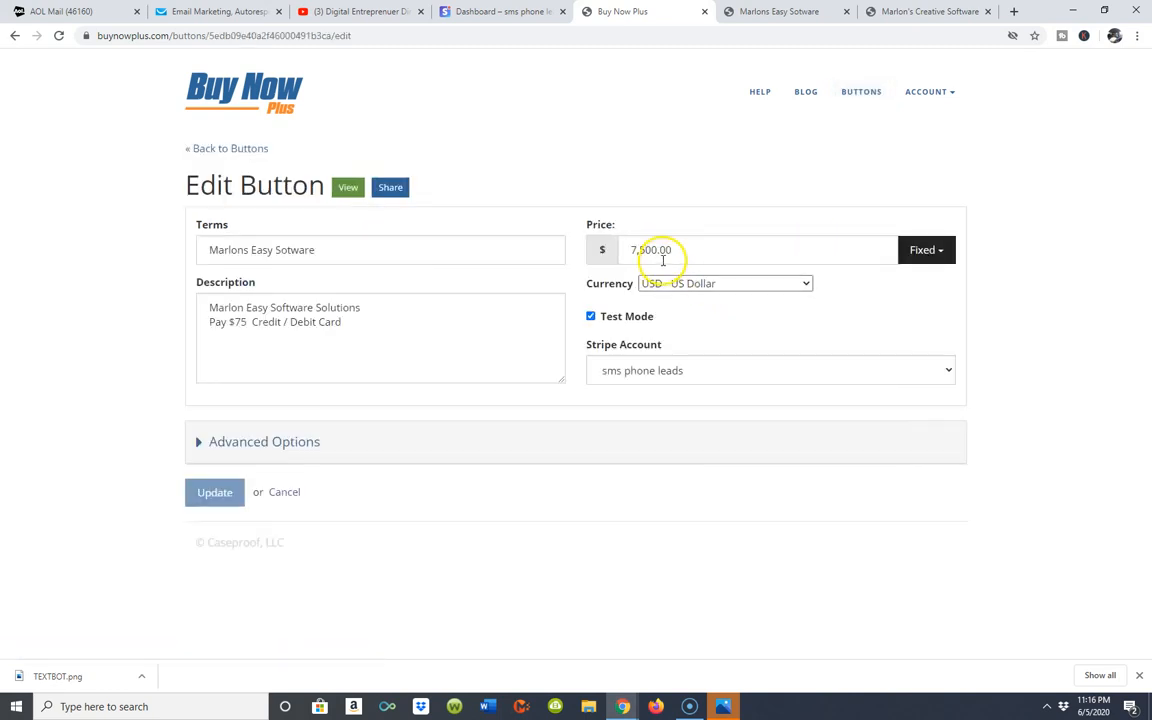
{"action": "left_click", "coordinate": [653, 254]}
{"action": "left_click", "coordinate": [656, 252]}
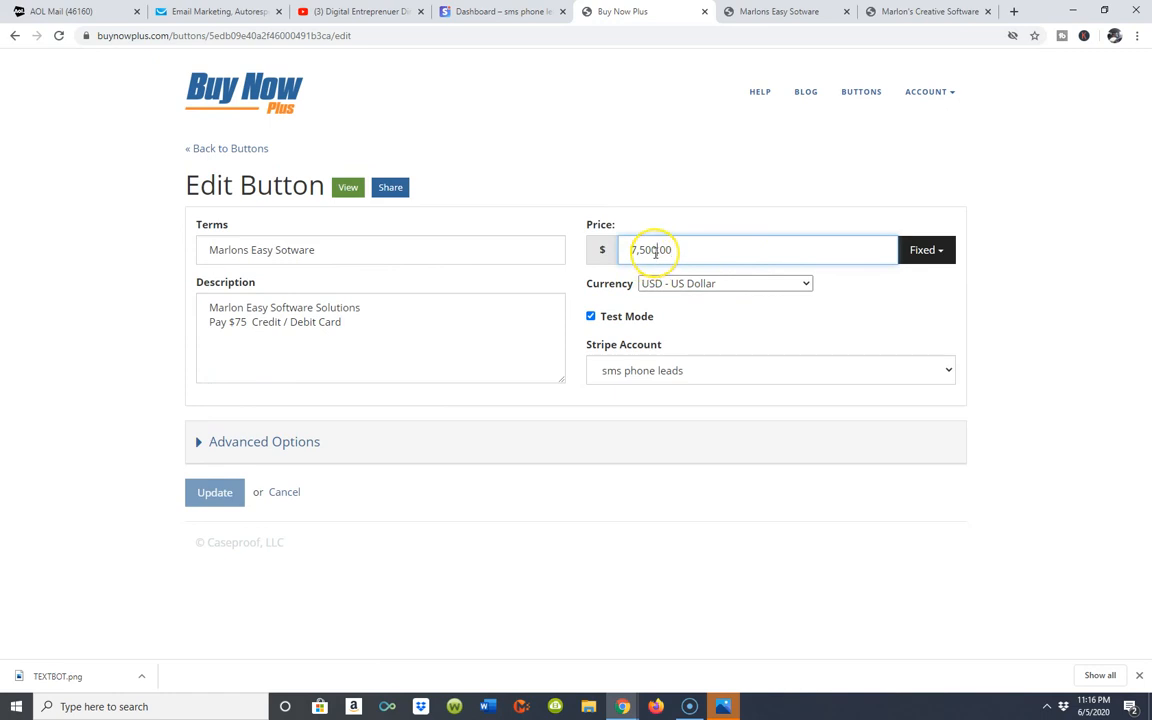
{"action": "key", "text": "BackSpace"}
{"action": "key", "text": "BackSpace"}
{"action": "key", "text": "BackSpace"}
{"action": "key", "text": "BackSpace"}
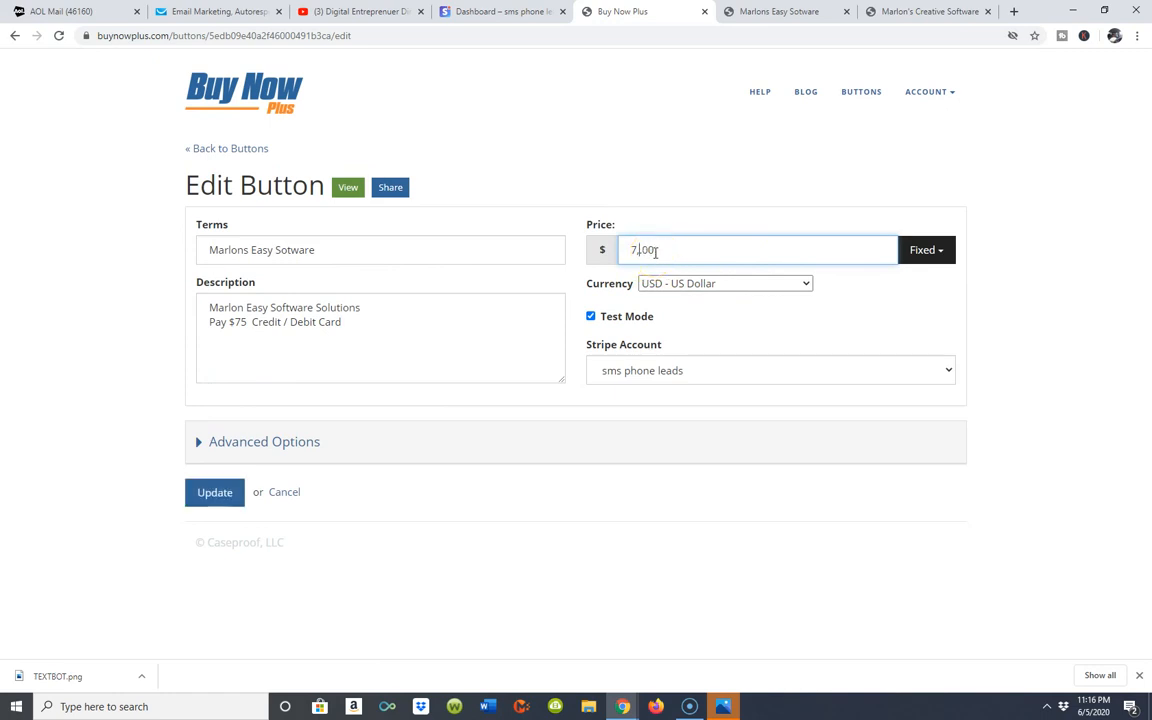
{"action": "type", "text": "5"}
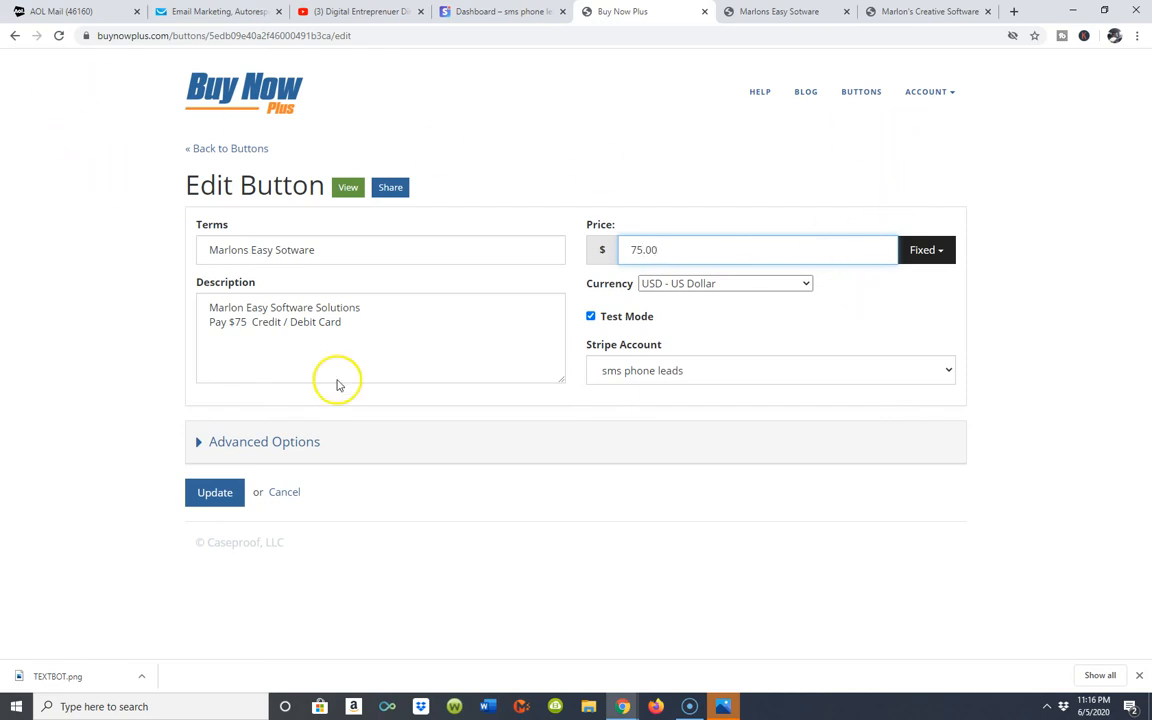
{"action": "left_click", "coordinate": [216, 492]}
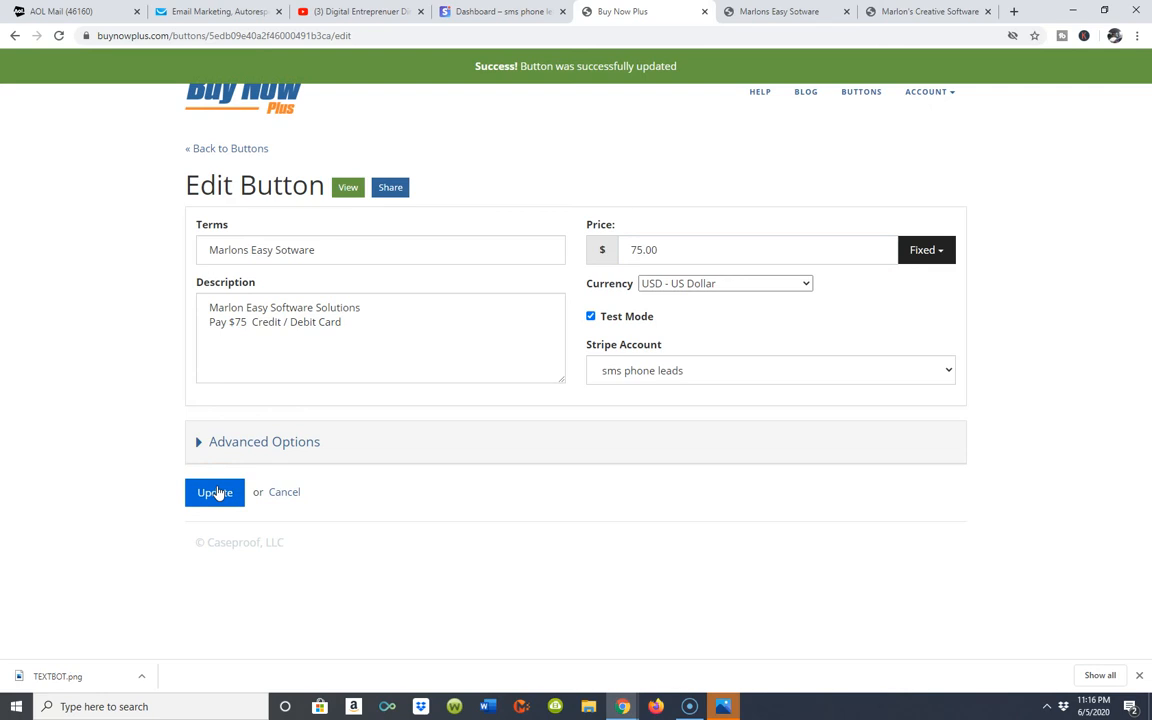
Step: Return to the buttons list and preview the updated "Marlons Easy Sotware" button's checkout page
{"action": "left_click", "coordinate": [860, 92]}
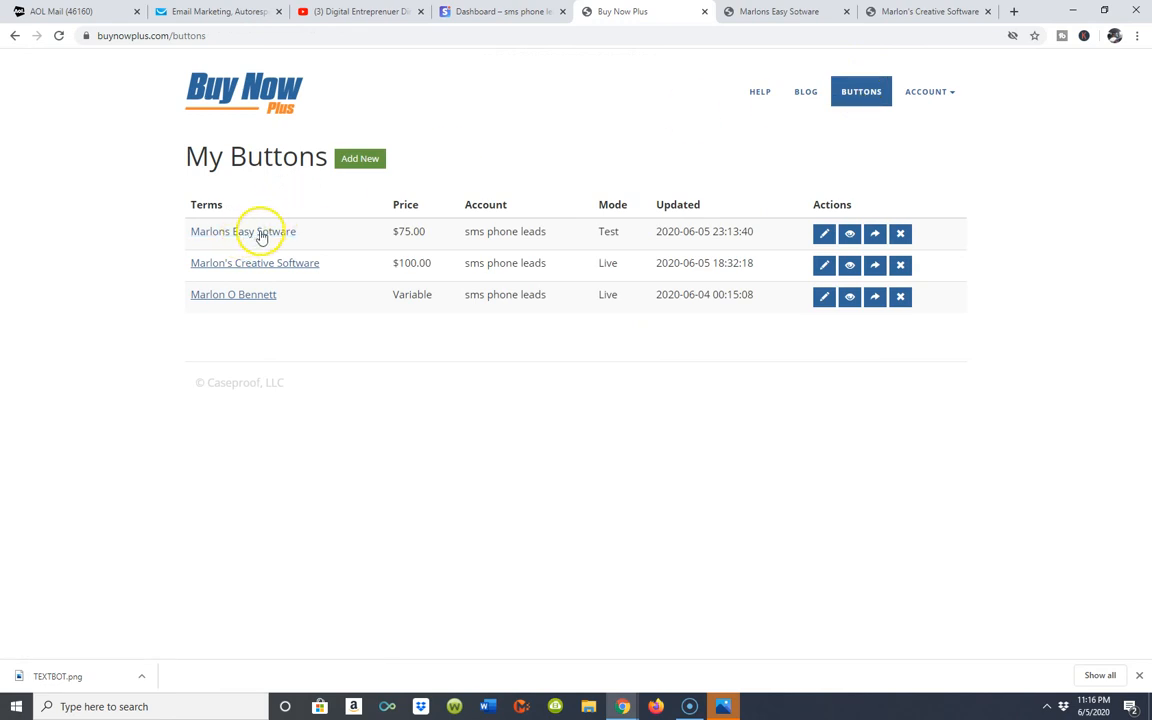
{"action": "left_click", "coordinate": [849, 236]}
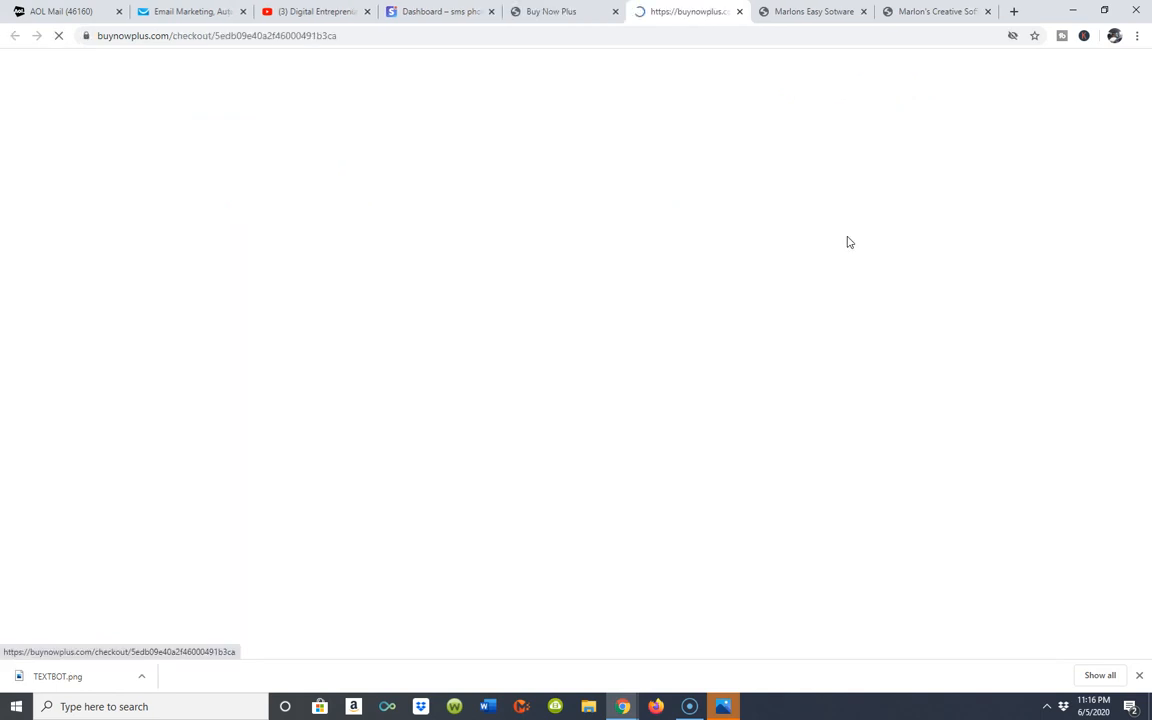